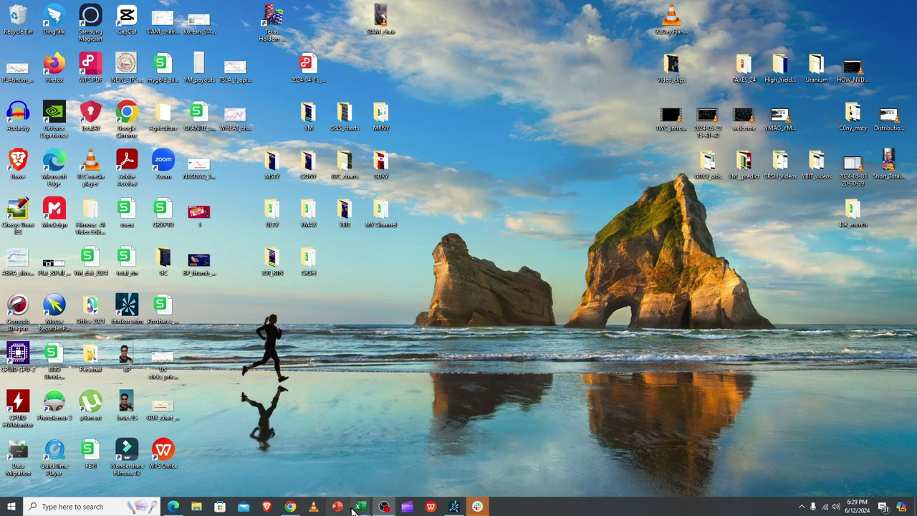
Switch to the MSTY workbook in Excel.
mouse_move(361, 507)
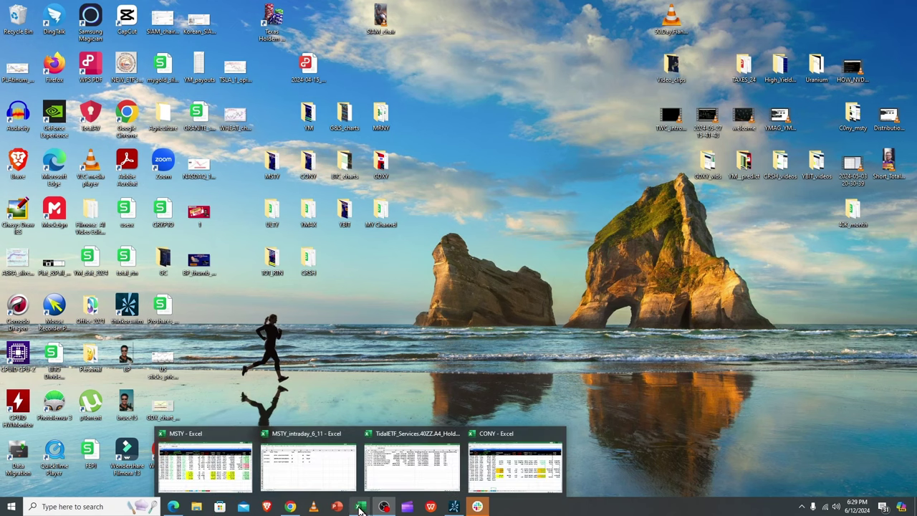
click(210, 475)
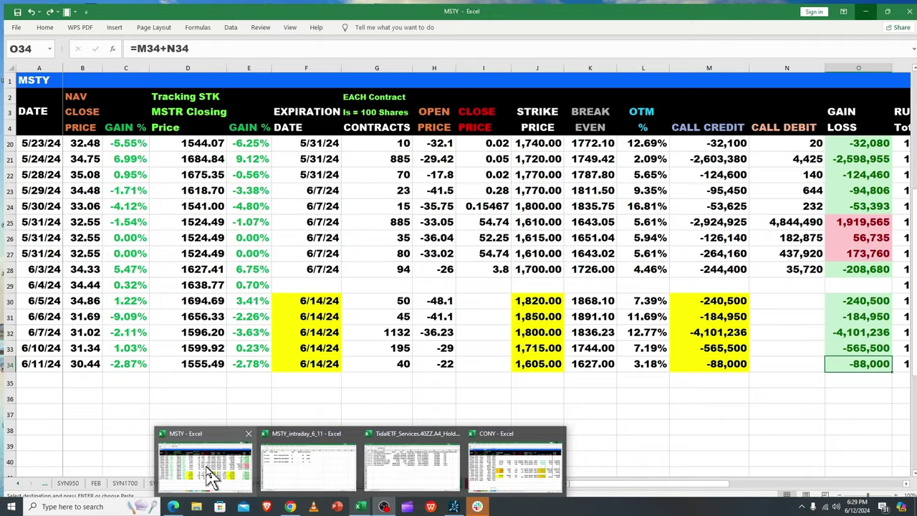
click(210, 475)
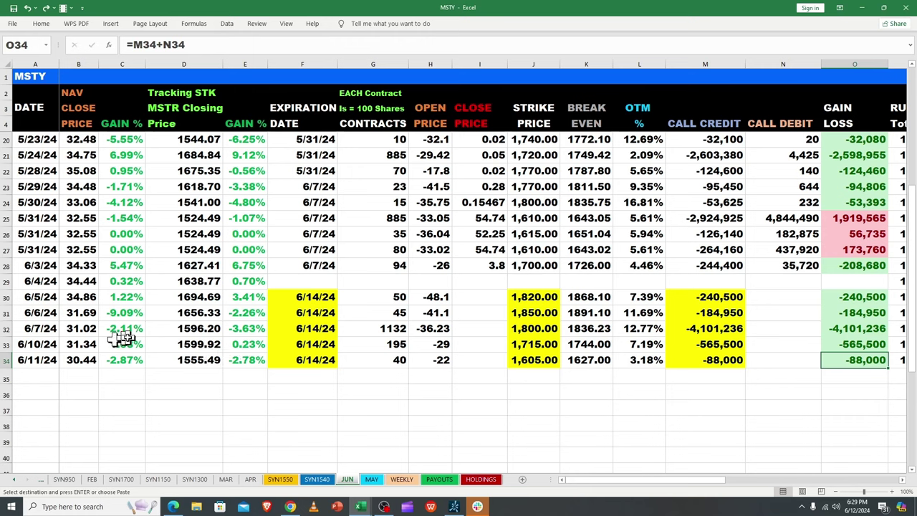
Examine the 6/11/24 NAV and MSTR gain percentages and the MSTR closing price on the JUN sheet.
click(237, 360)
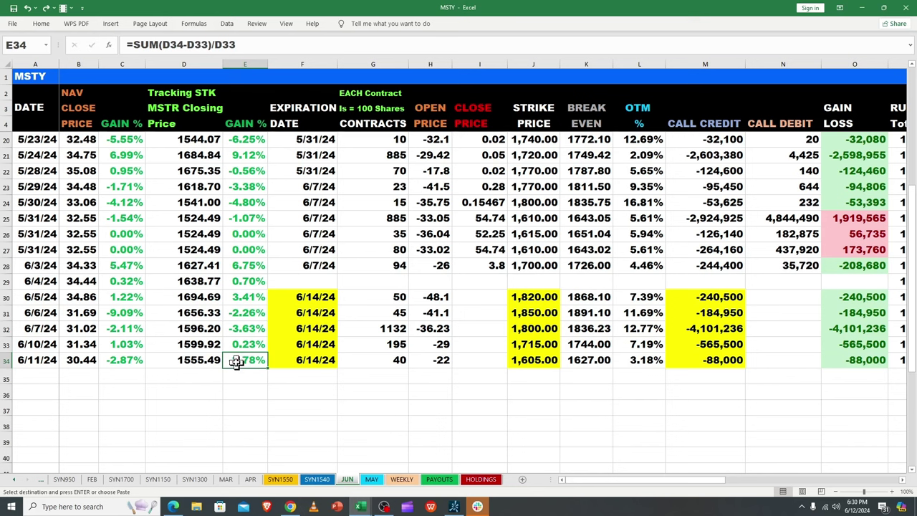
click(120, 361)
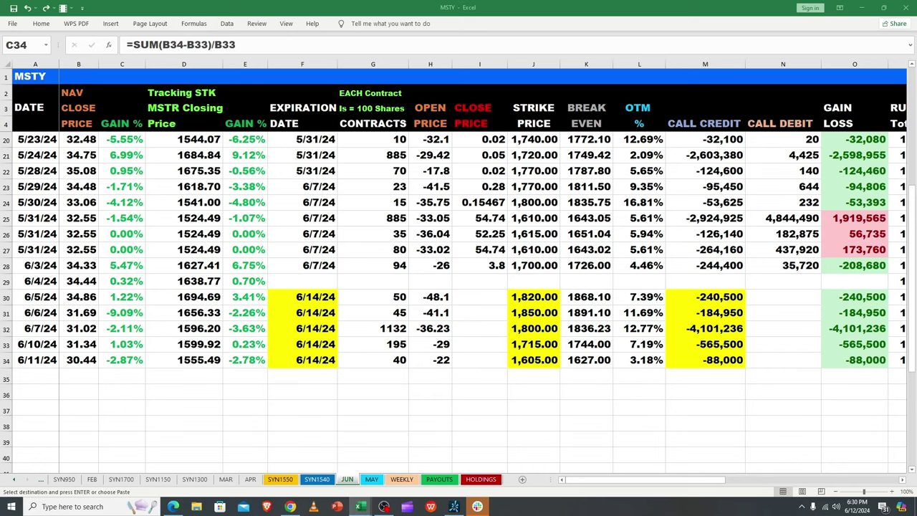
drag(916, 14, 334, 49)
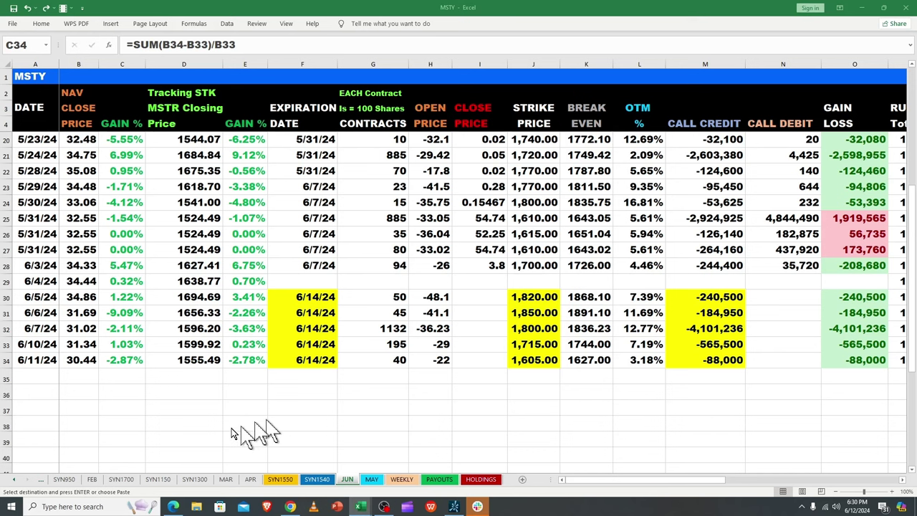
click(194, 361)
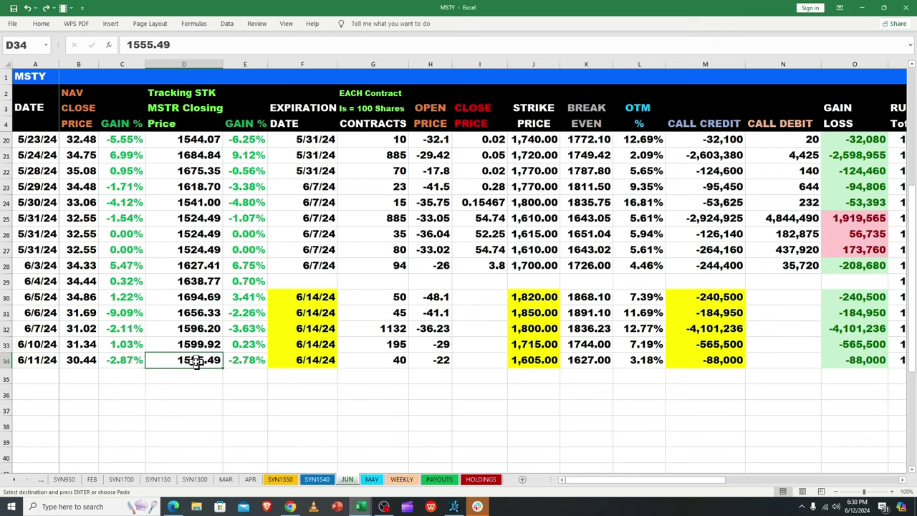
Review the strike prices and contract counts of the short calls expiring 6/14/24.
click(523, 300)
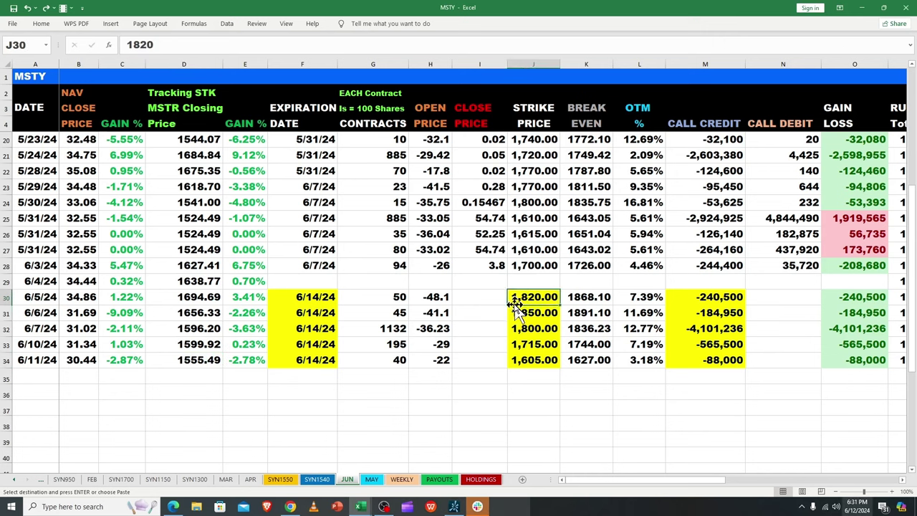
click(520, 314)
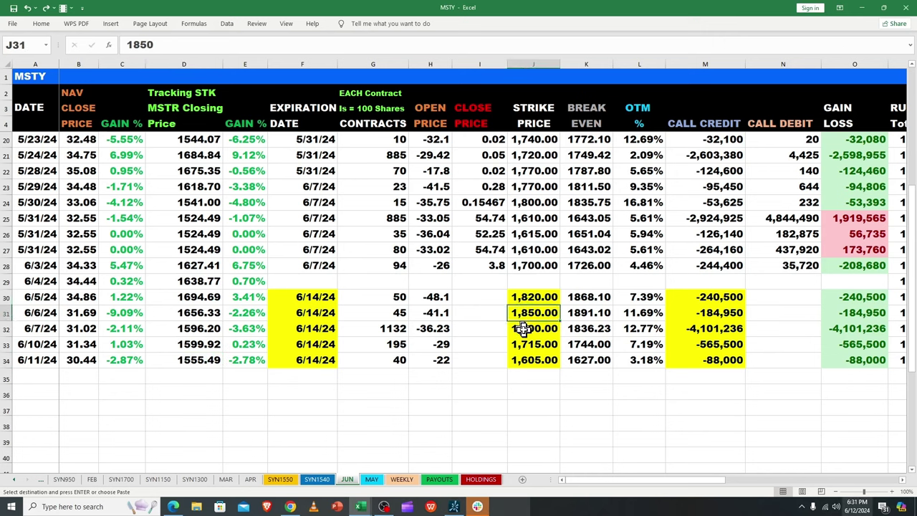
click(524, 329)
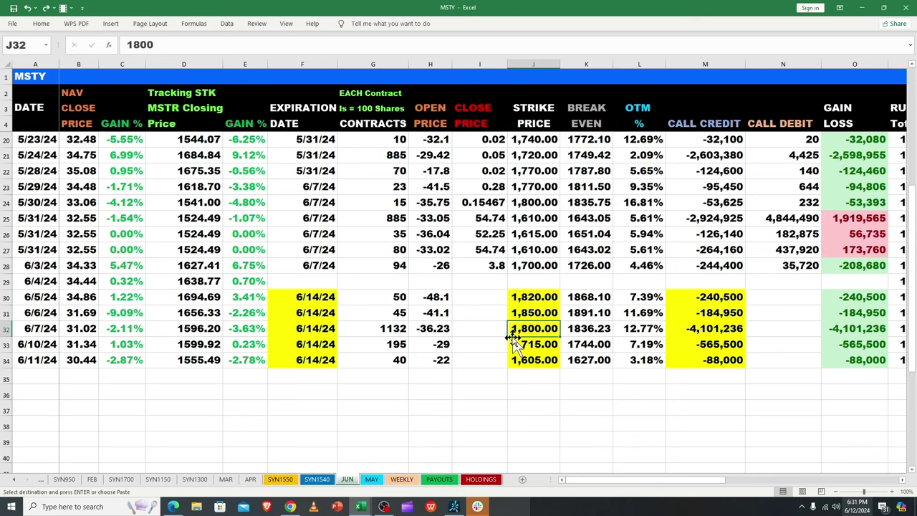
click(389, 344)
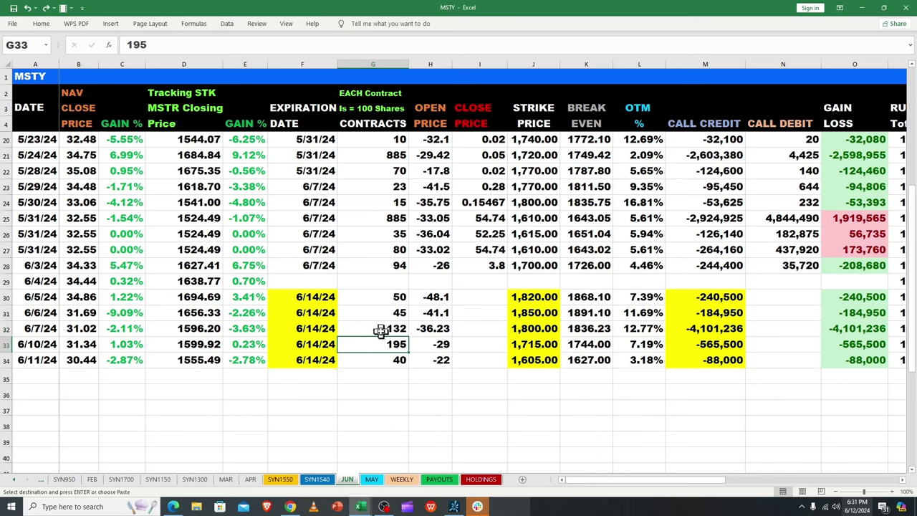
click(385, 329)
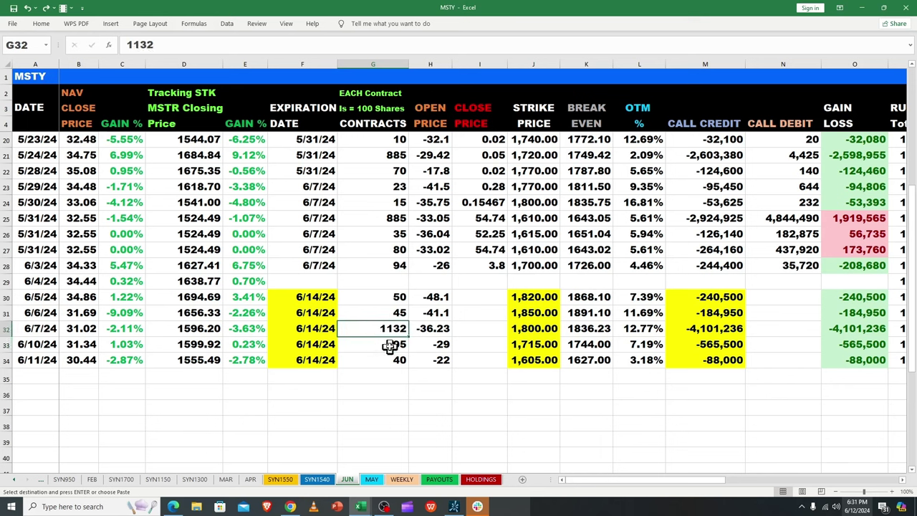
click(521, 345)
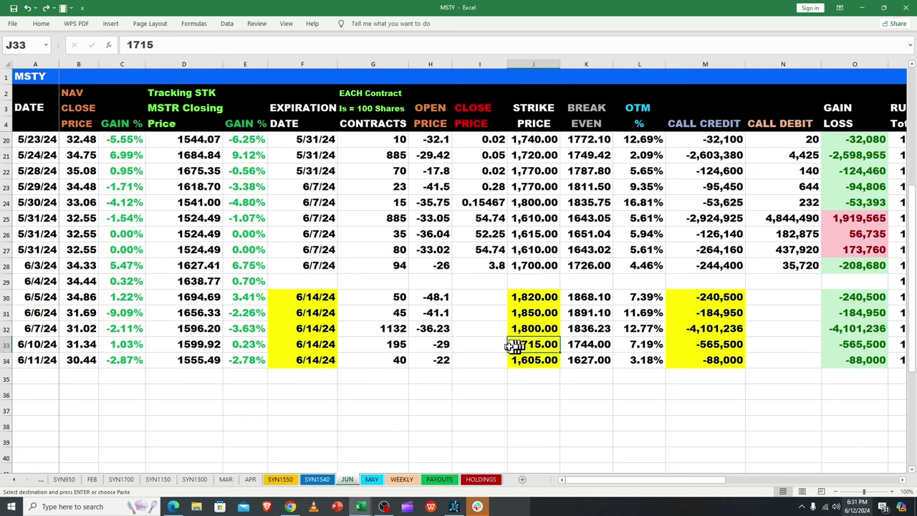
click(523, 359)
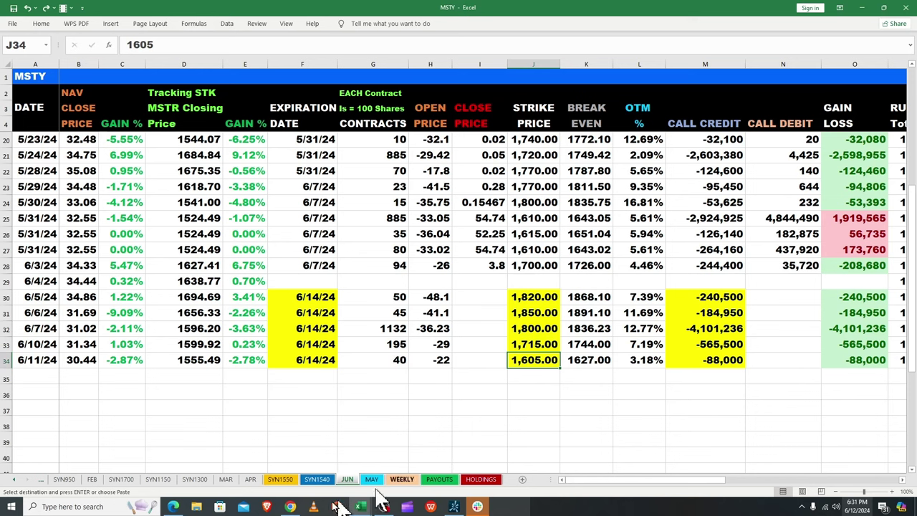
On the SYN1550 sheet, change the MSTR price formula in B27 to =JUN!D34.
click(287, 483)
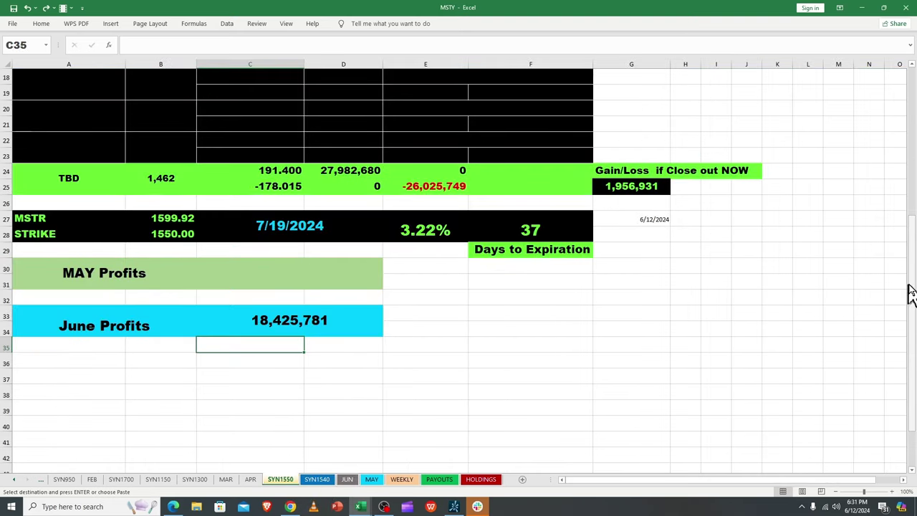
drag(910, 293, 911, 132)
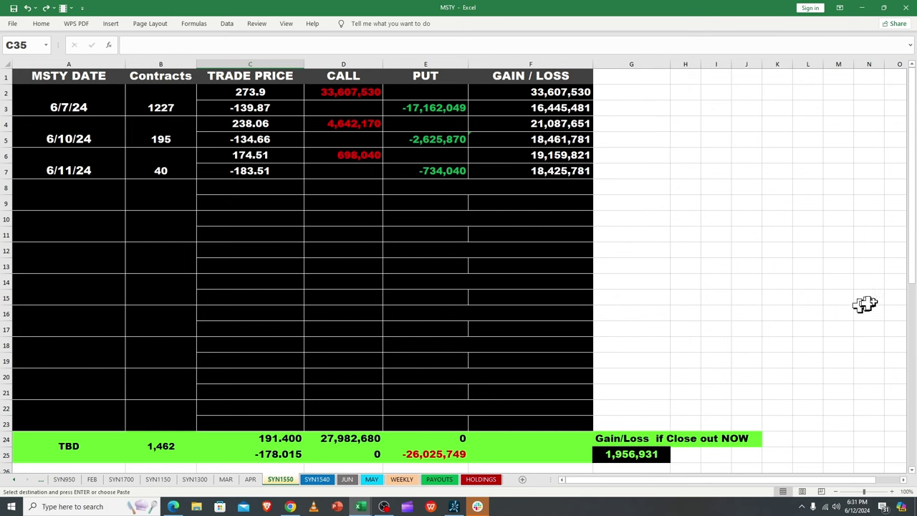
drag(911, 266, 908, 320)
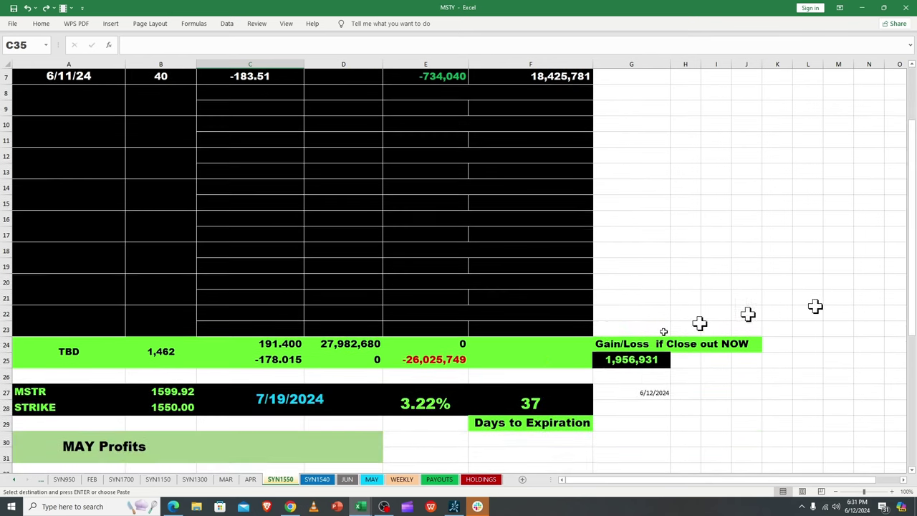
click(169, 392)
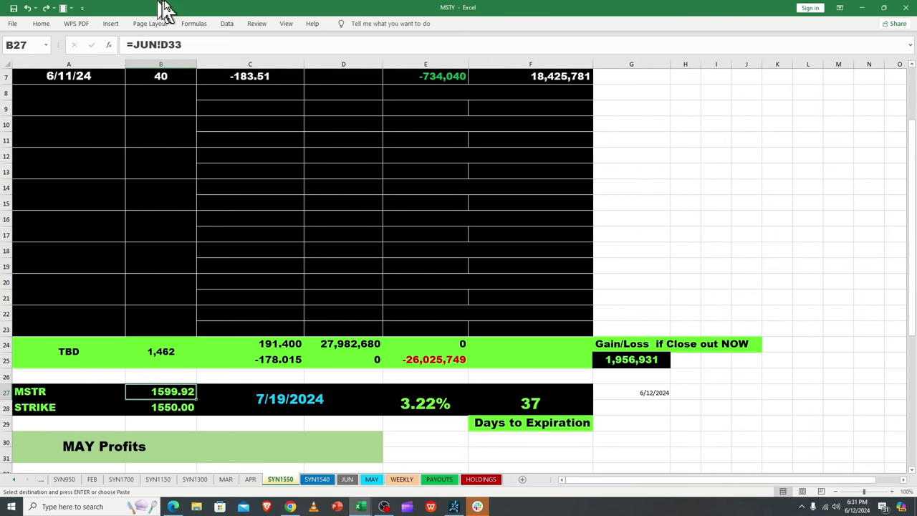
click(197, 47)
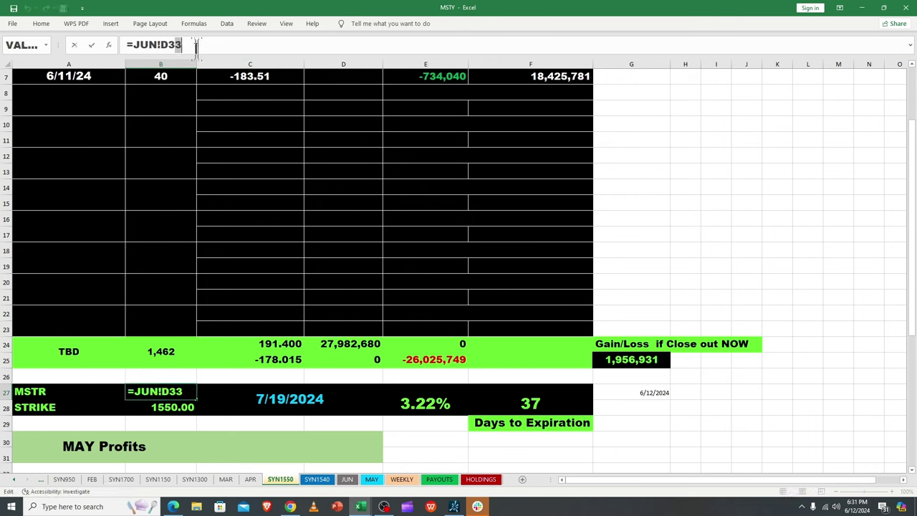
key(BackSpace)
text(4)
key(Return)
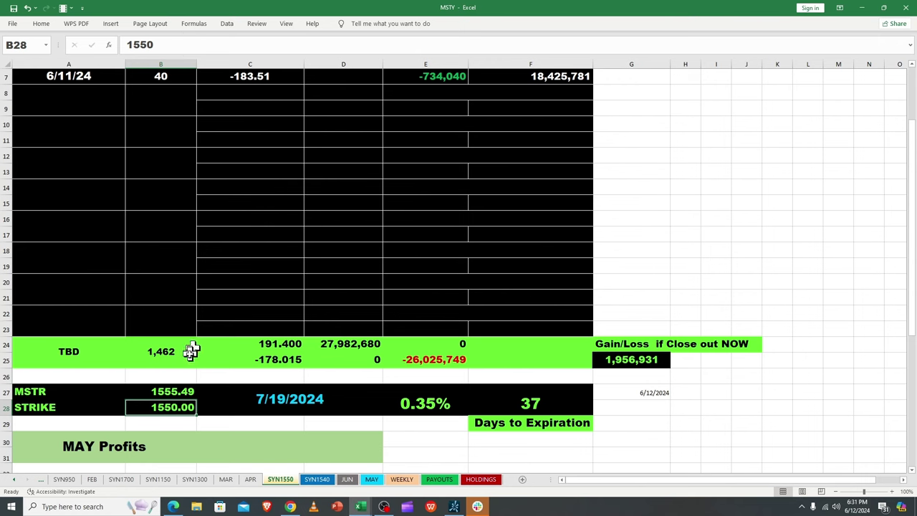
click(164, 387)
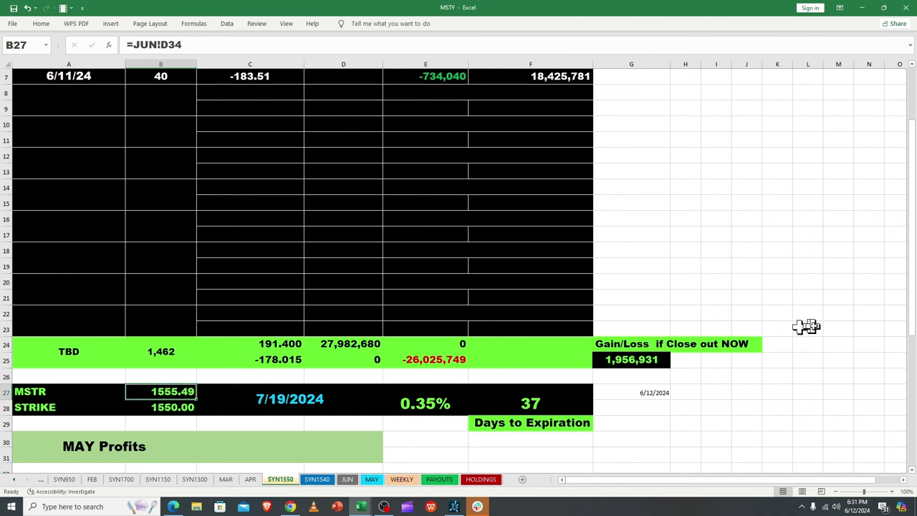
Review the SYN1550 synthetic trades and the June Profits formula, dismissing the Slack notification.
drag(912, 327, 914, 279)
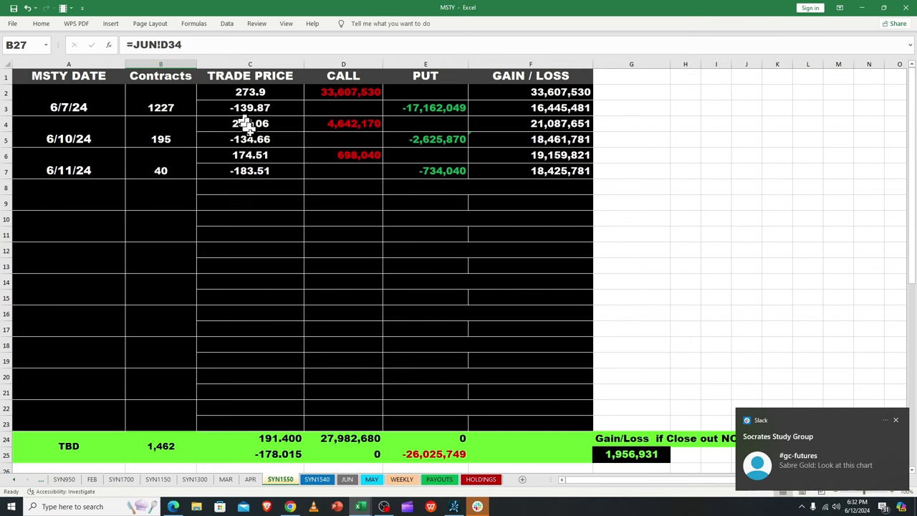
click(895, 420)
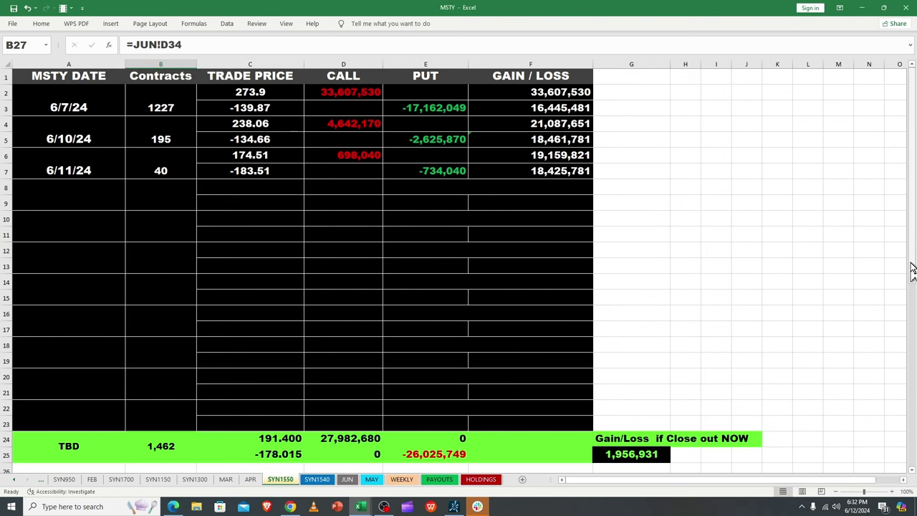
drag(911, 265, 907, 379)
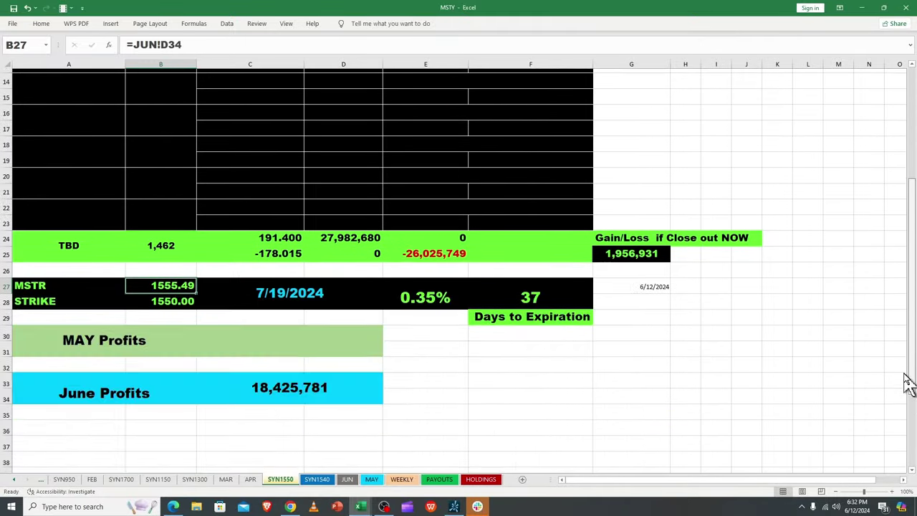
click(269, 387)
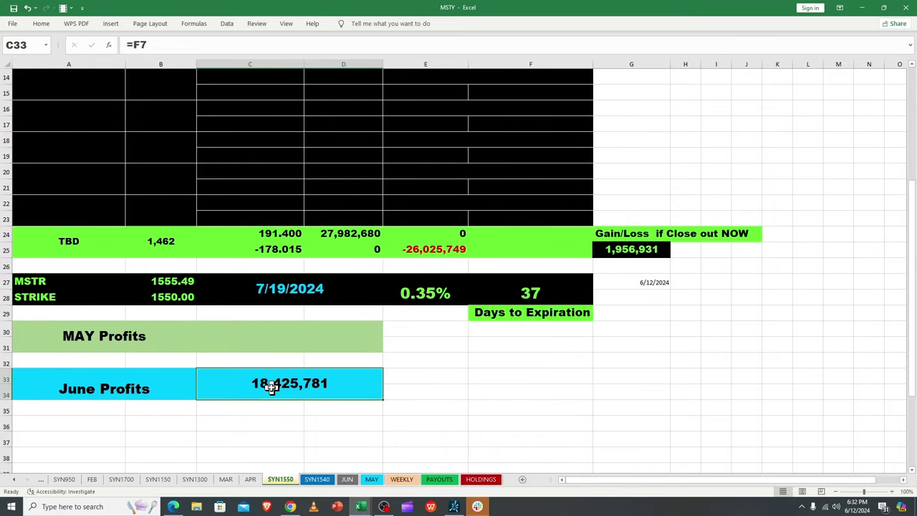
drag(912, 283, 910, 238)
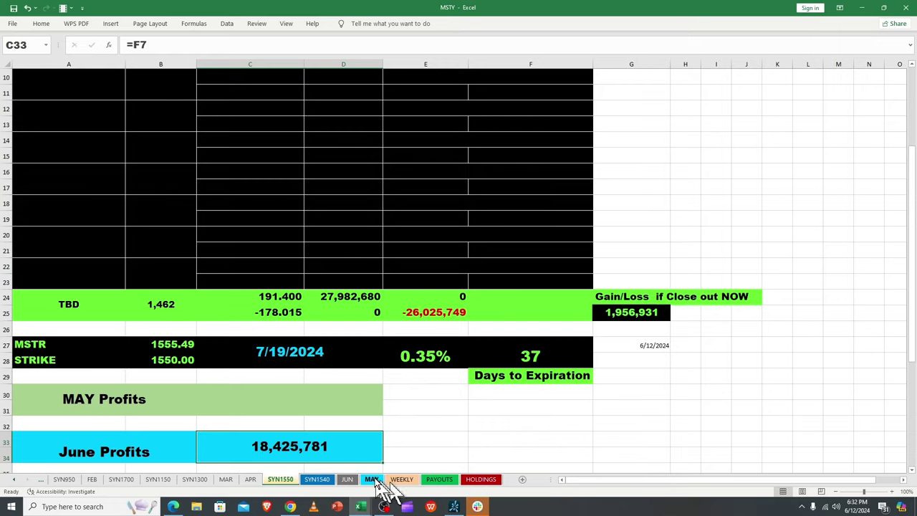
Examine the running total, outstanding MSTY shares and cash columns on the JUN sheet.
click(345, 480)
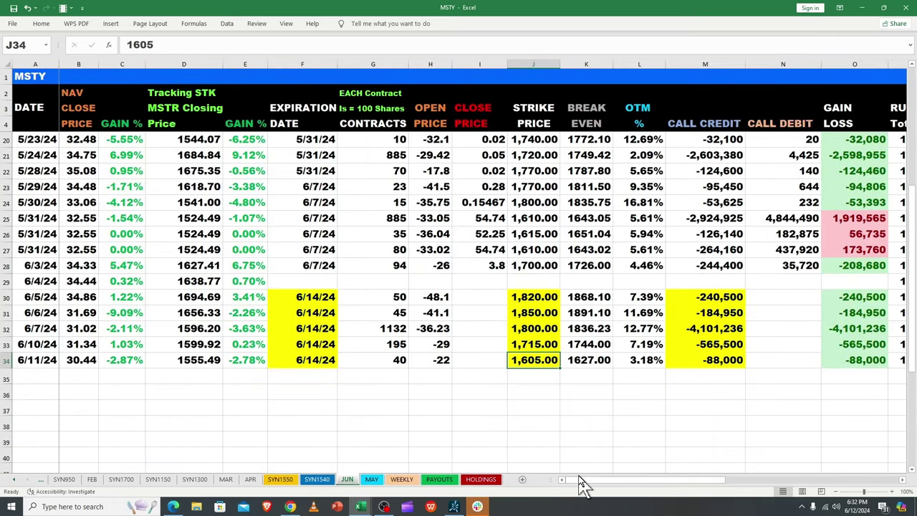
drag(582, 484, 691, 508)
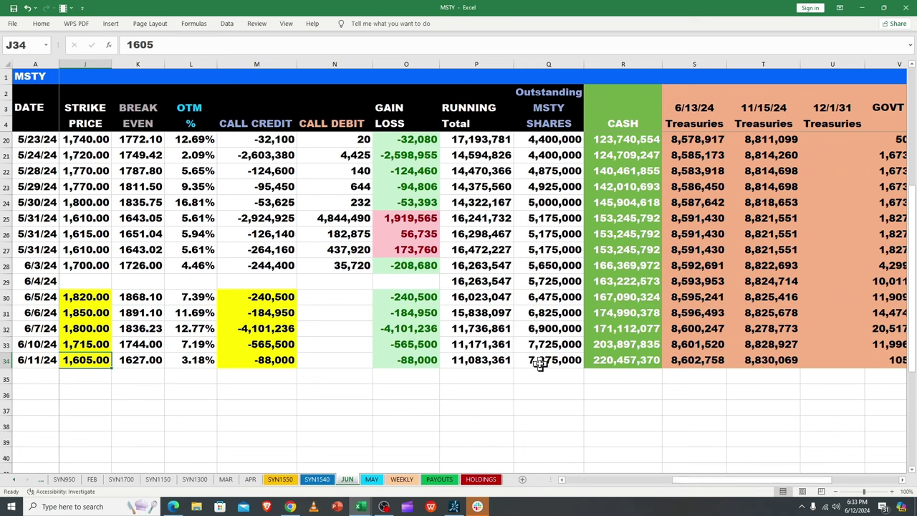
mouse_move(682, 485)
mouse_down()
mouse_move(700, 493)
mouse_move(692, 492)
mouse_up()
Review the monthly income, total shares and distributions on the PAYOUTS sheet, dismissing the Slack notification.
click(440, 480)
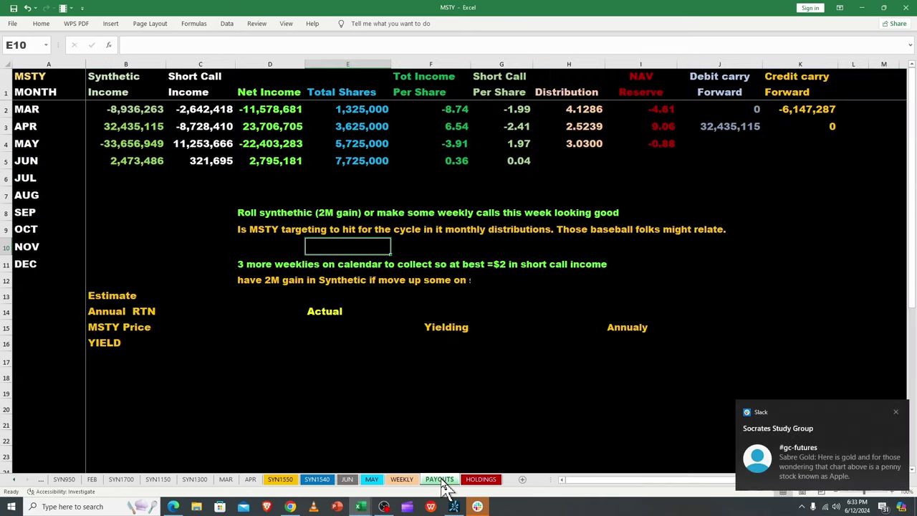
click(895, 411)
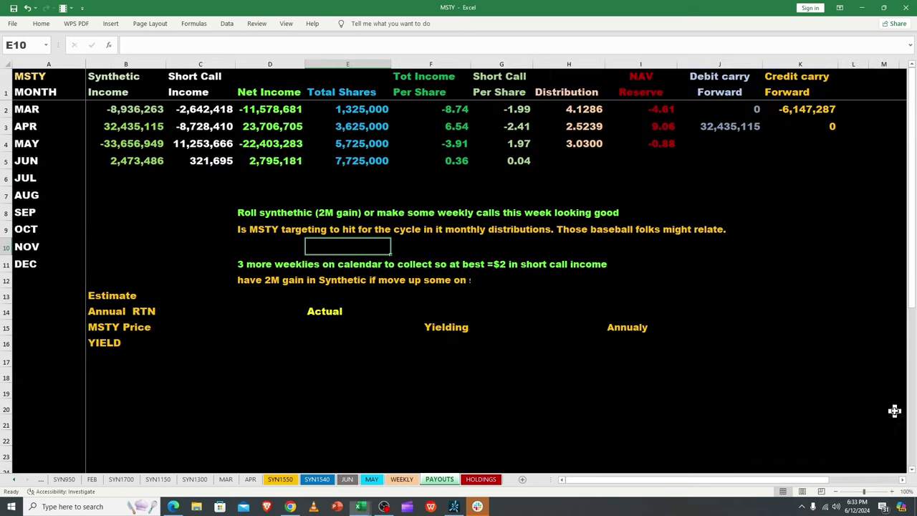
click(345, 109)
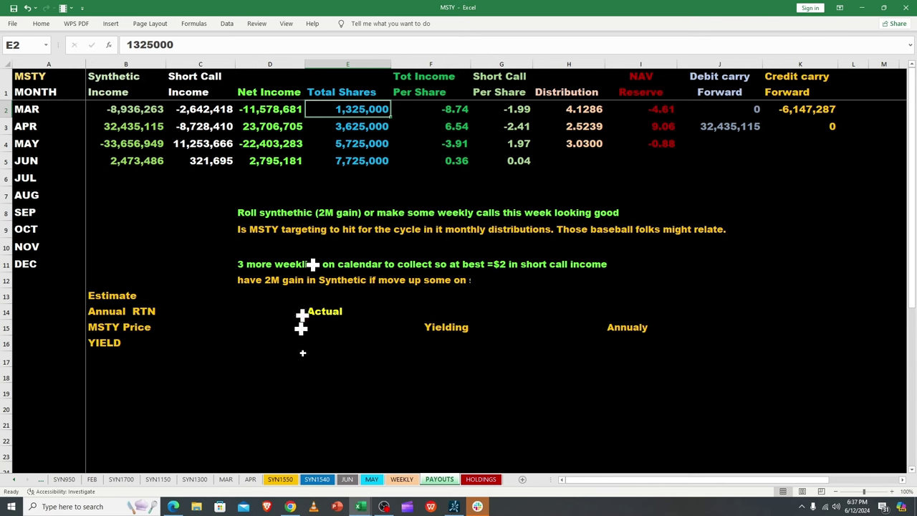
Return to the JUN sheet and examine the treasuries, net assets less options and change columns.
click(374, 482)
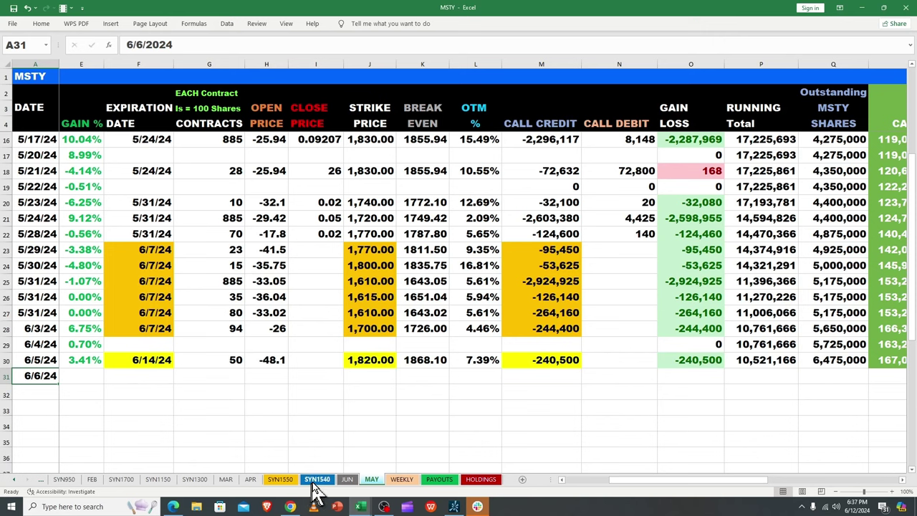
click(346, 481)
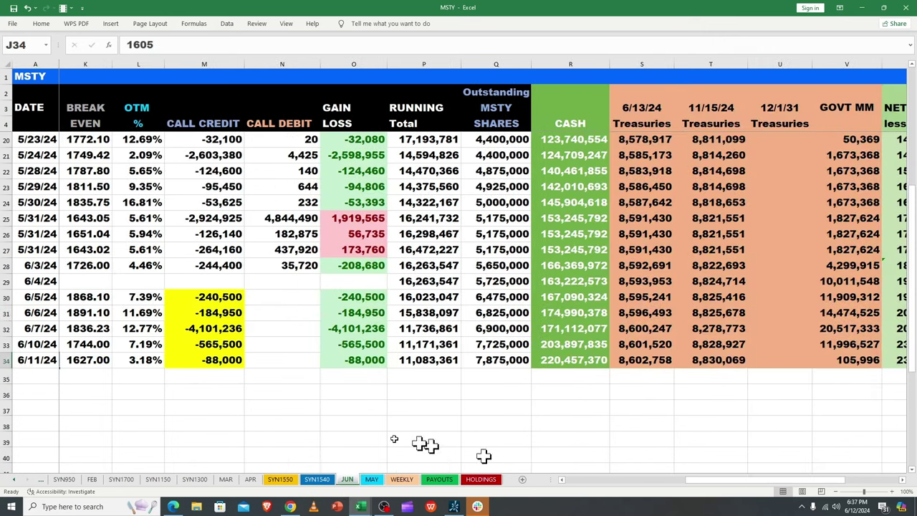
drag(716, 481, 692, 494)
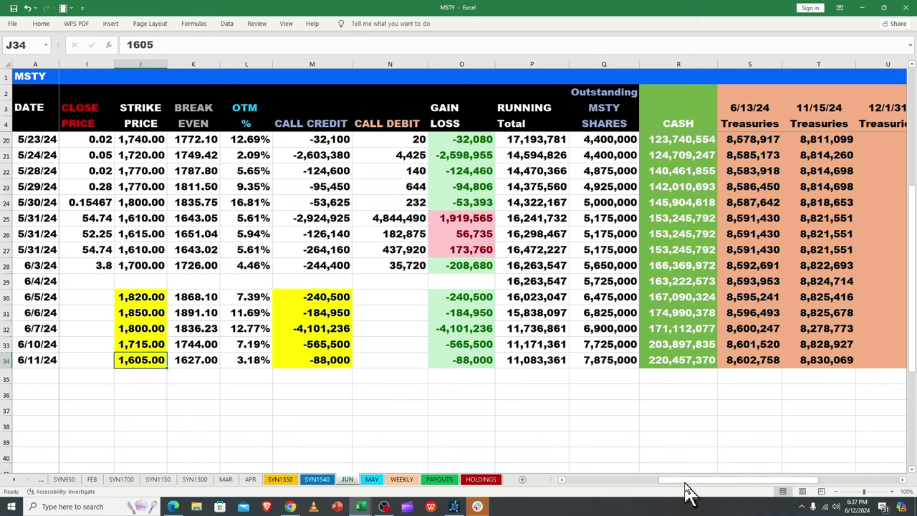
mouse_move(686, 484)
mouse_down()
mouse_move(716, 498)
mouse_move(758, 487)
mouse_move(798, 494)
mouse_up()
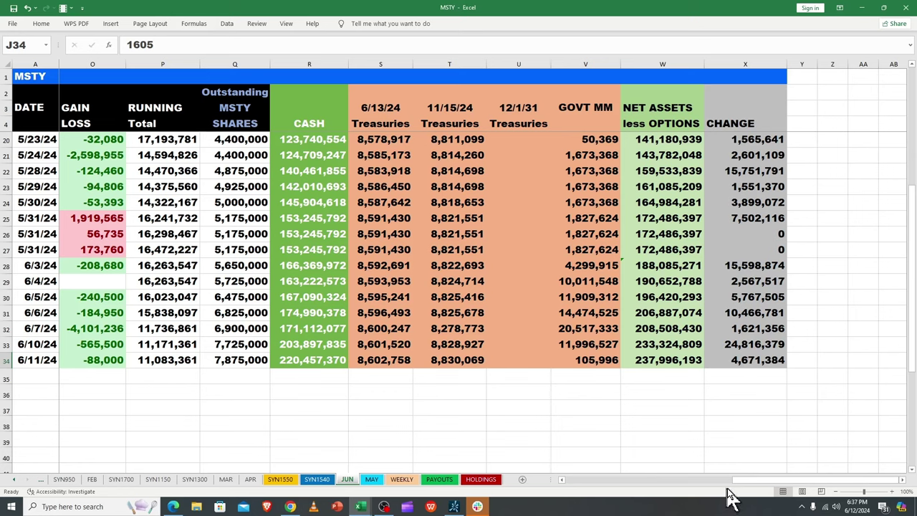
Review the JUN trade columns, and on the WEEKLY sheet examine the weekly calls' strikes, % OTM formulas and captured percentage.
drag(745, 487, 577, 507)
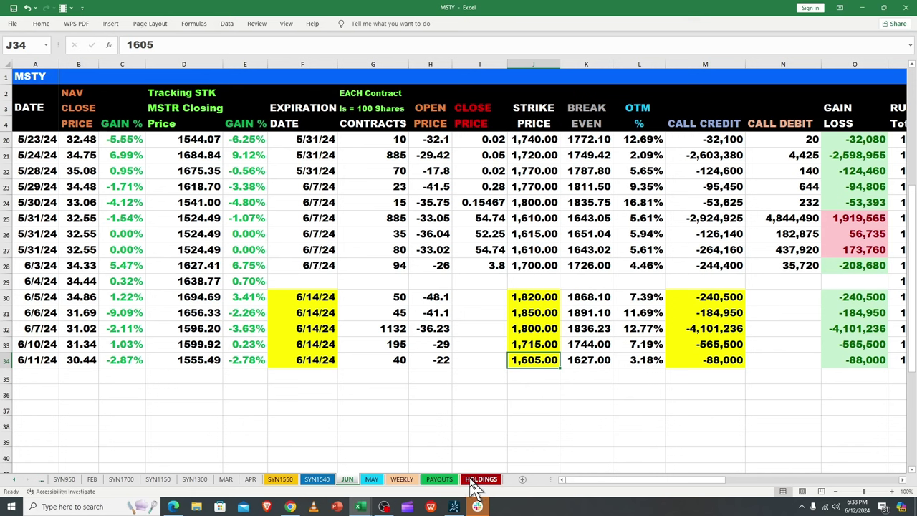
click(404, 480)
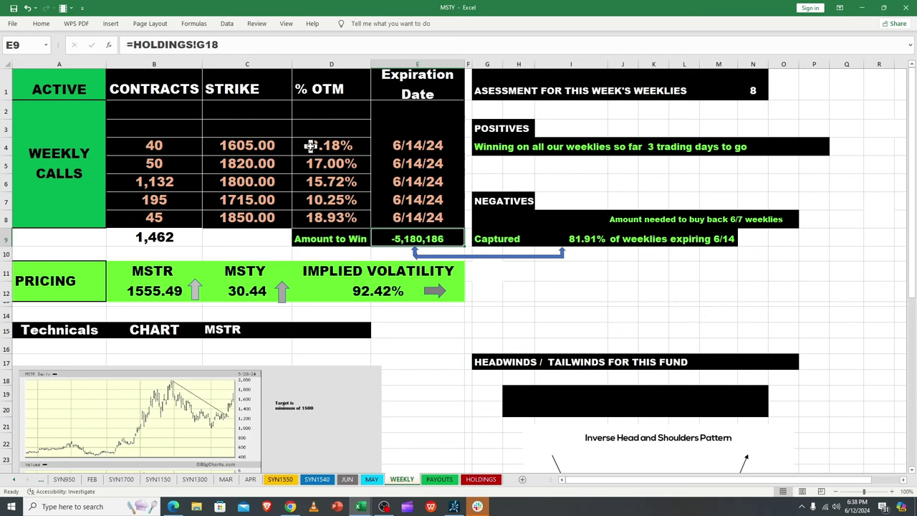
click(242, 145)
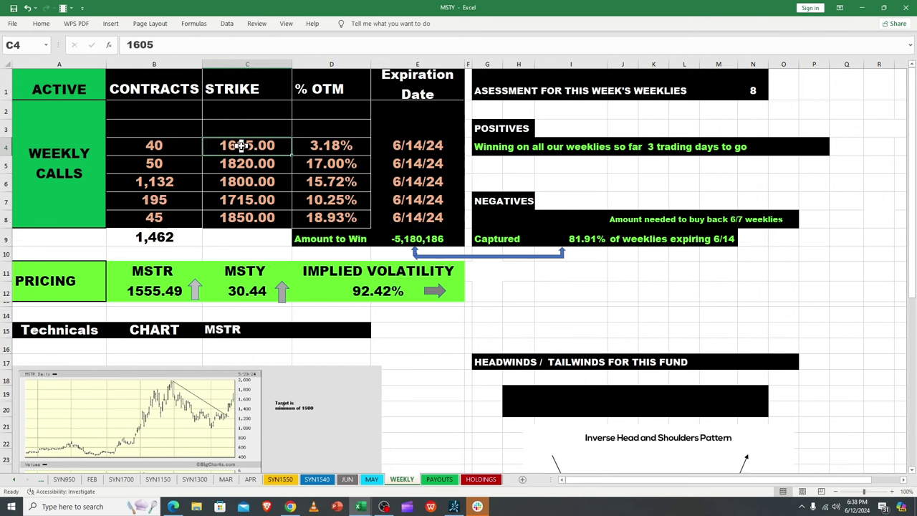
click(311, 148)
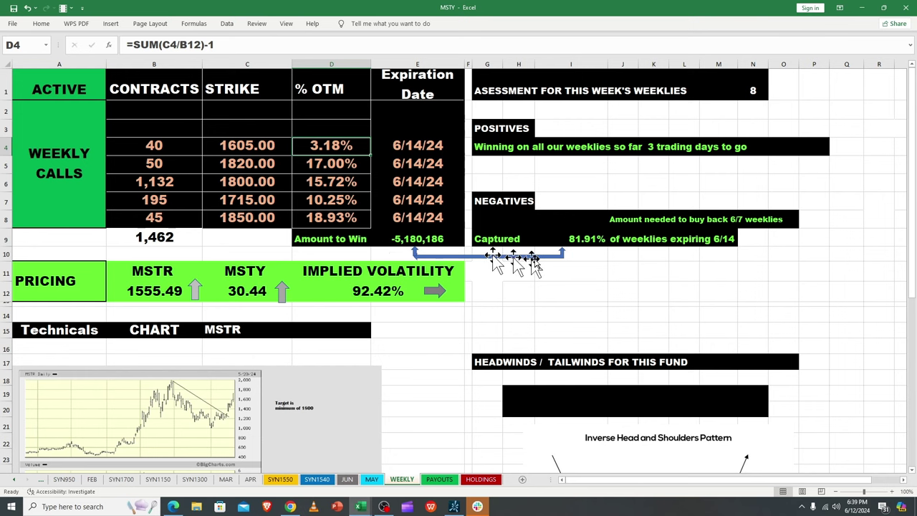
click(579, 238)
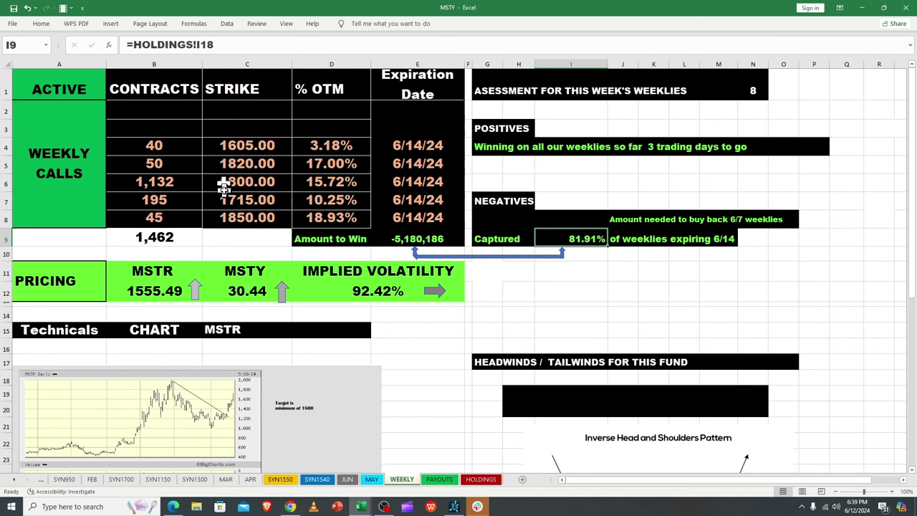
click(322, 166)
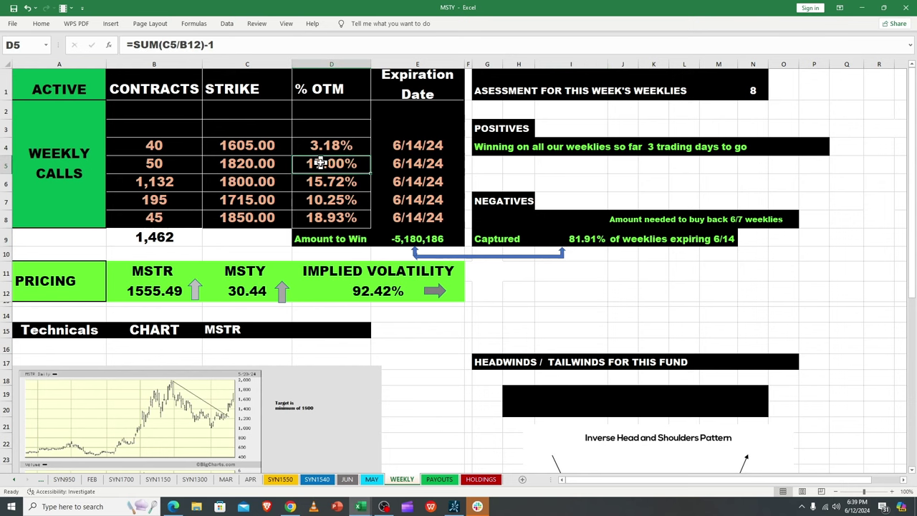
click(315, 182)
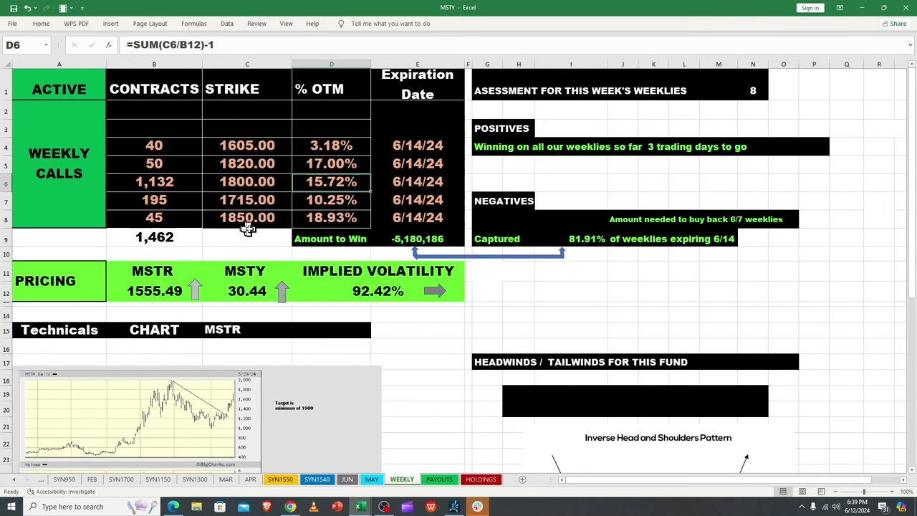
click(323, 217)
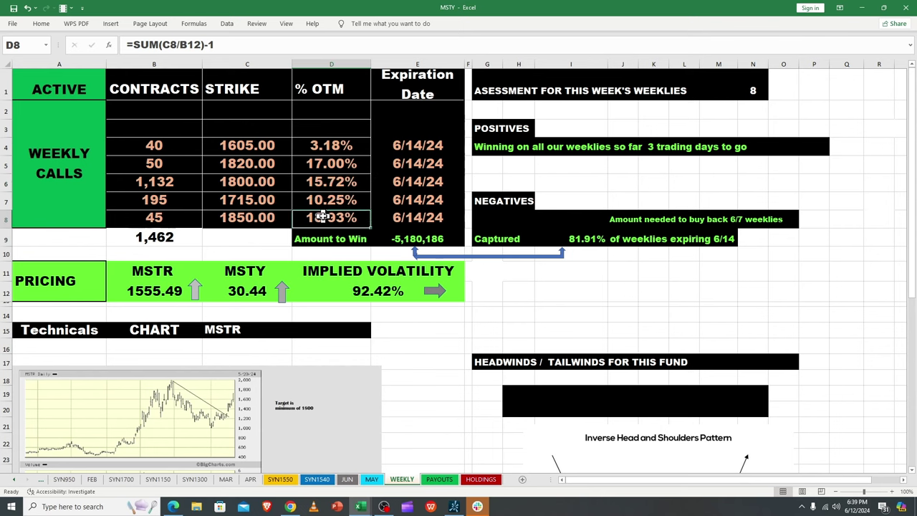
click(306, 184)
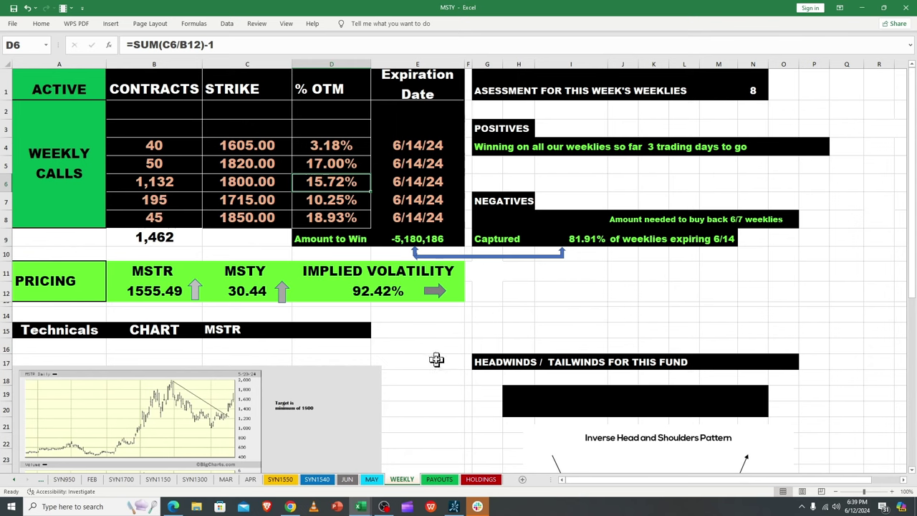
On the HOLDINGS sheet, check the synthetic loss or gain formula and change the date in D27 to 6/10/2024.
click(479, 479)
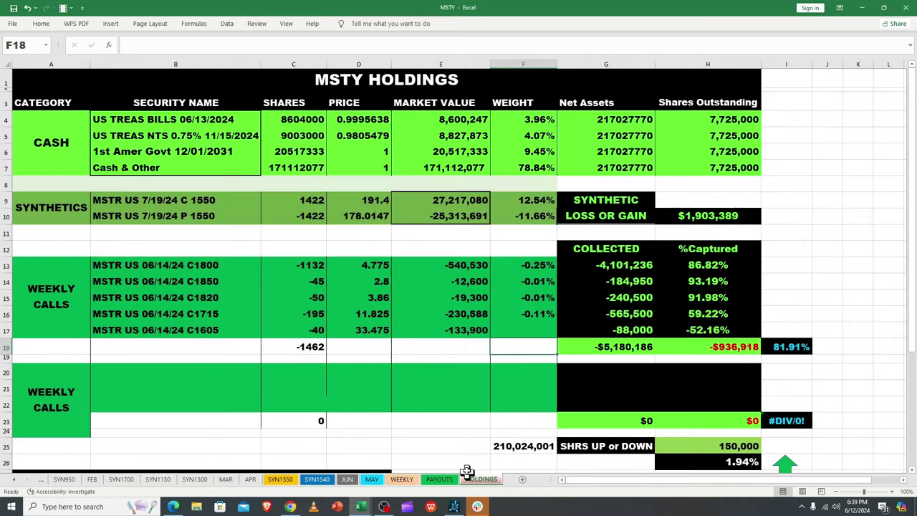
click(680, 218)
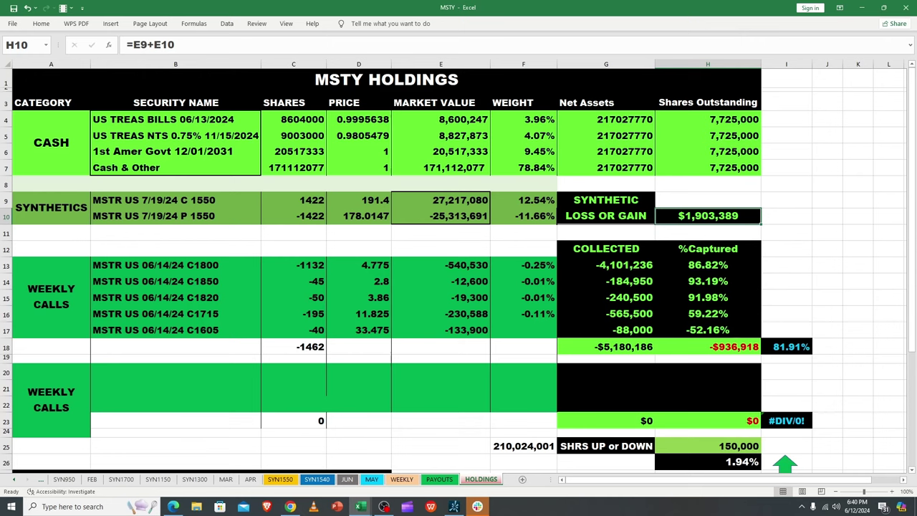
scroll(458, 272, down, 2)
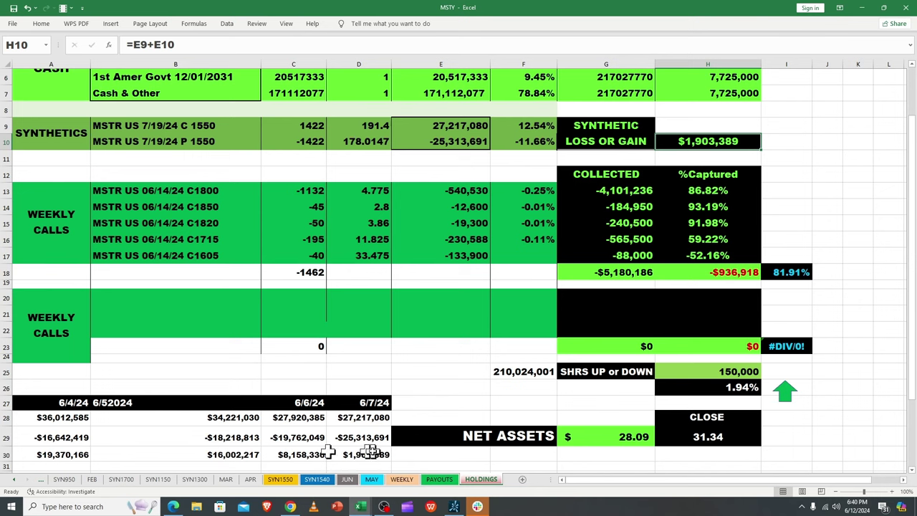
click(359, 404)
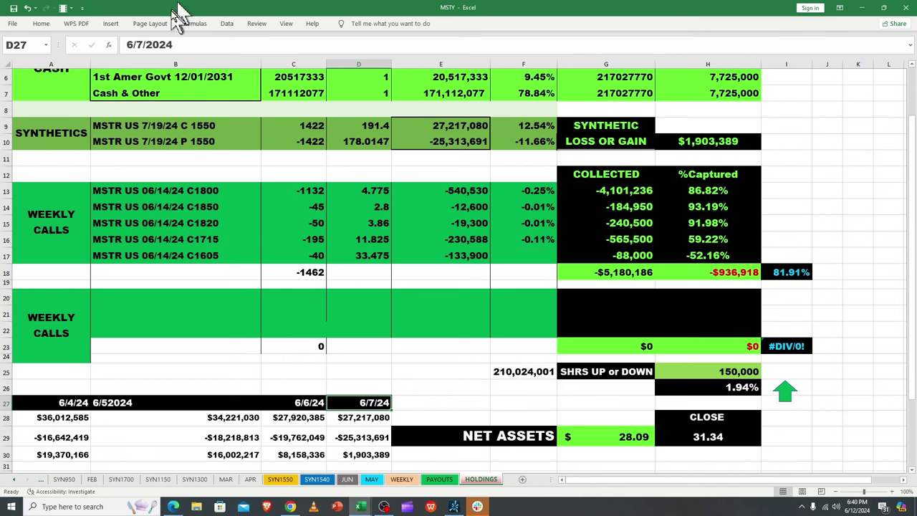
click(137, 44)
click(140, 44)
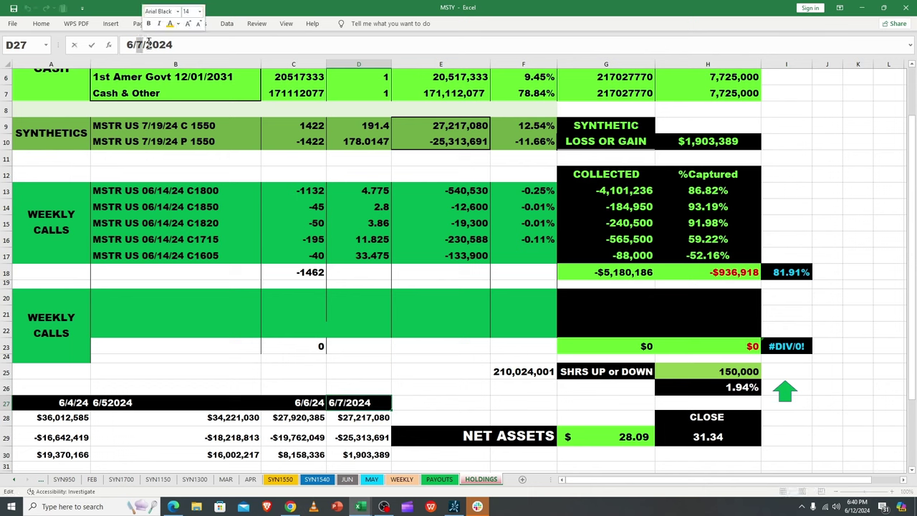
key(Delete)
text(10)
key(Return)
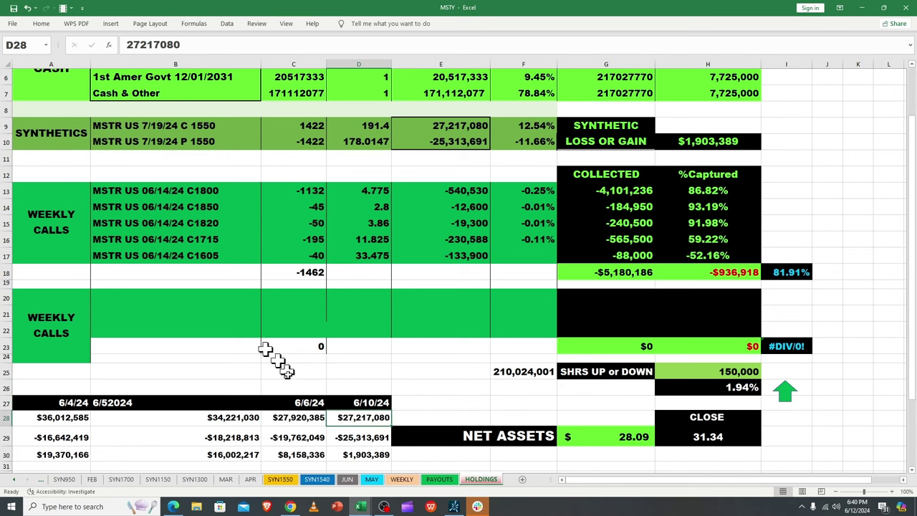
Change the date in C27, above the preceding column of synthetic values, to 6/7/2024.
click(300, 403)
click(140, 45)
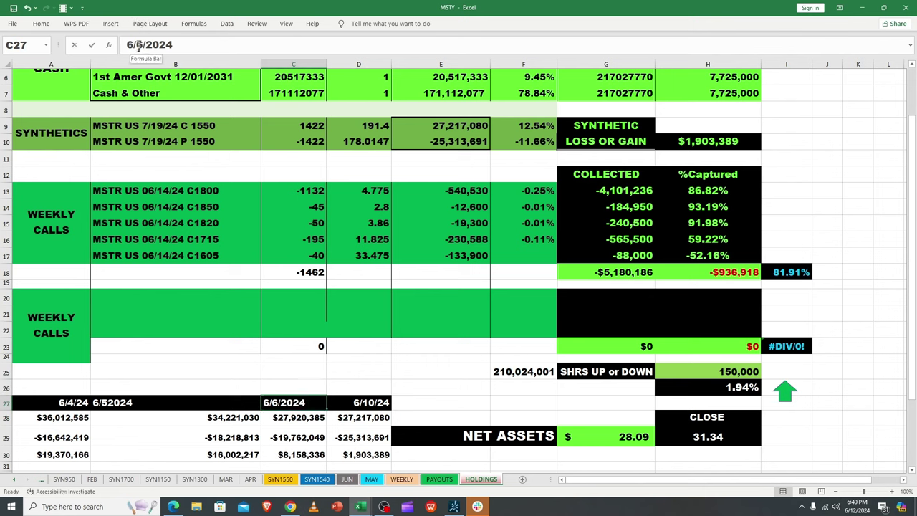
double_click(140, 44)
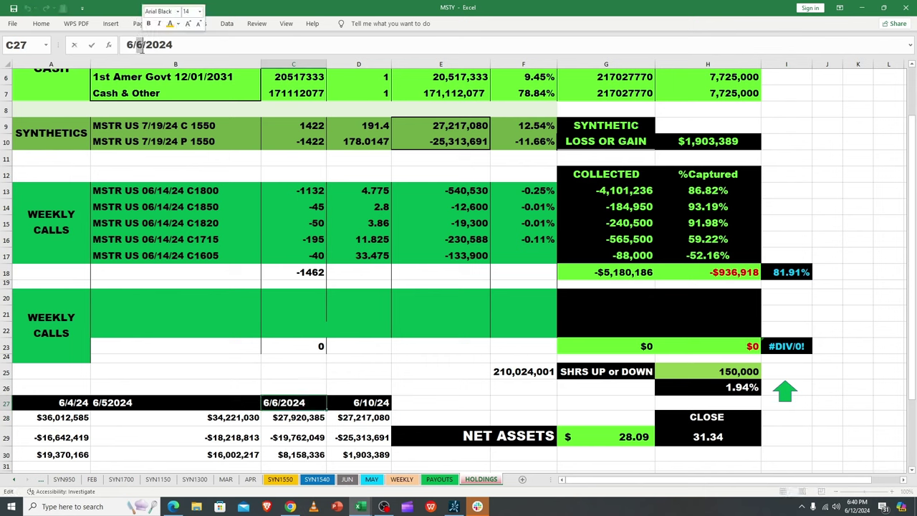
text(7)
key(Return)
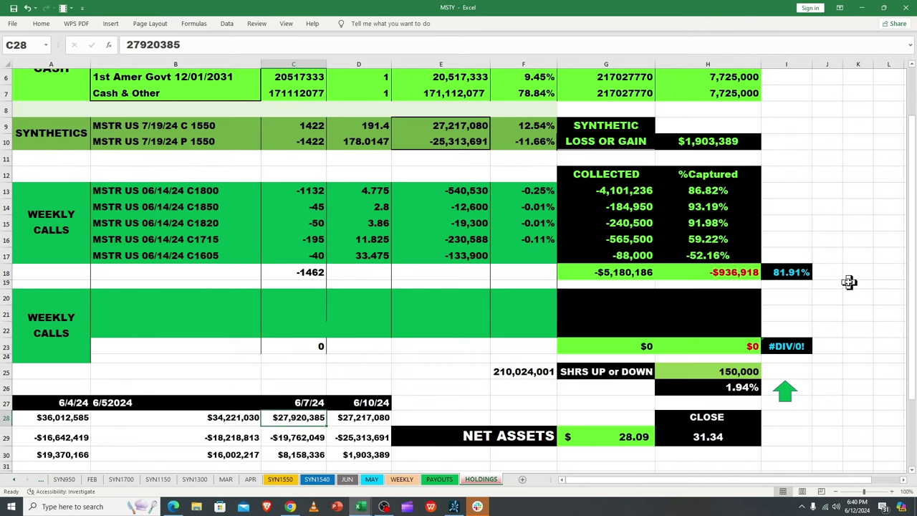
click(831, 240)
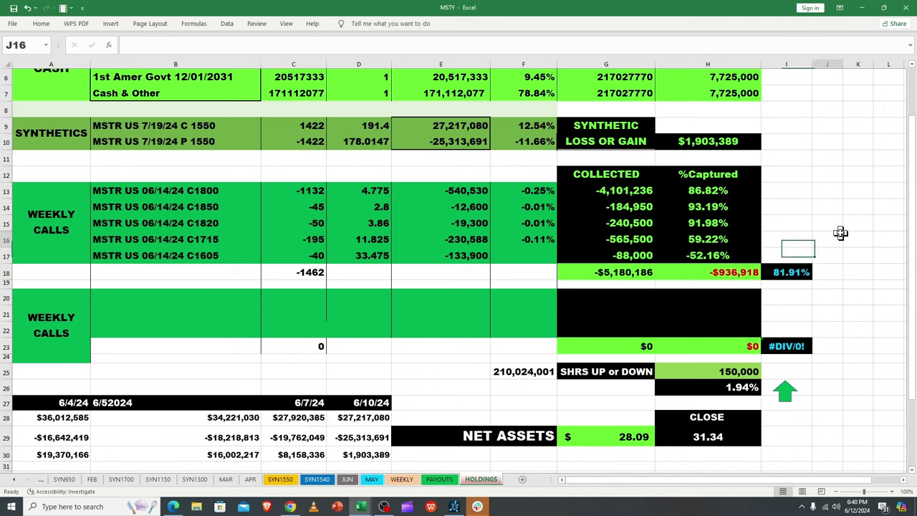
Examine the weekly calls' total market value and overall captured percentage formulas in row 18 of HOLDINGS.
click(697, 275)
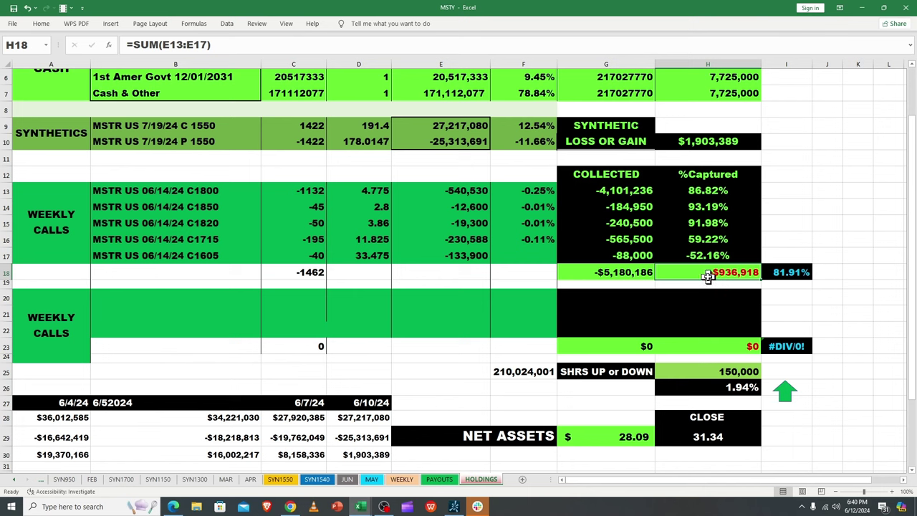
click(785, 273)
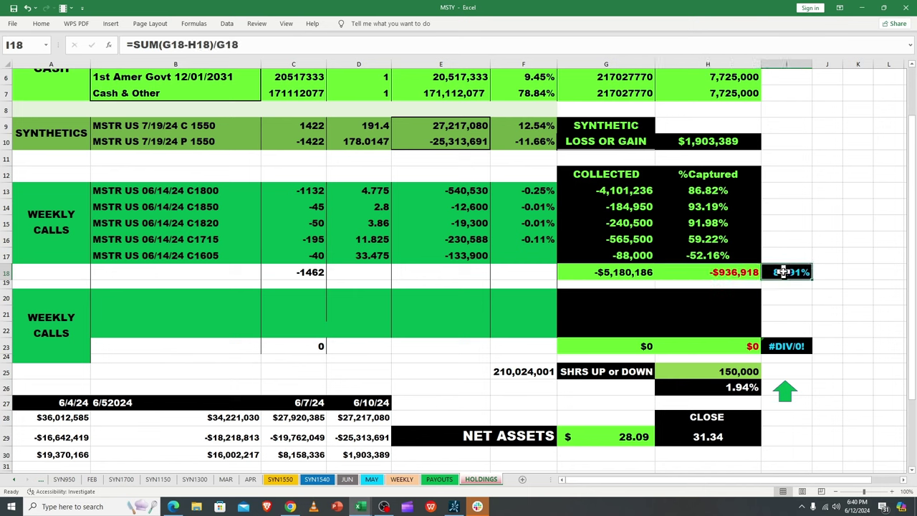
click(730, 272)
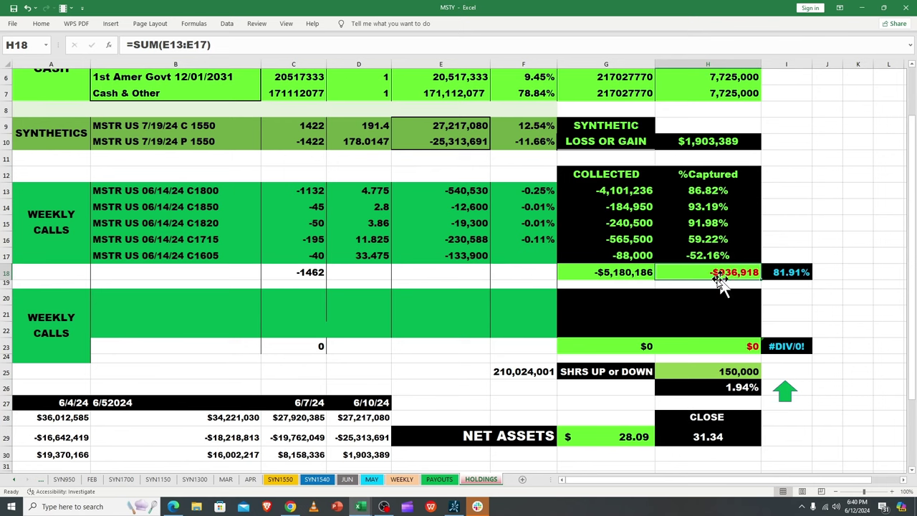
Return to the WEEKLY sheet and compare the captured percentage of the 6/14 weeklies with the Amount to Win.
click(401, 479)
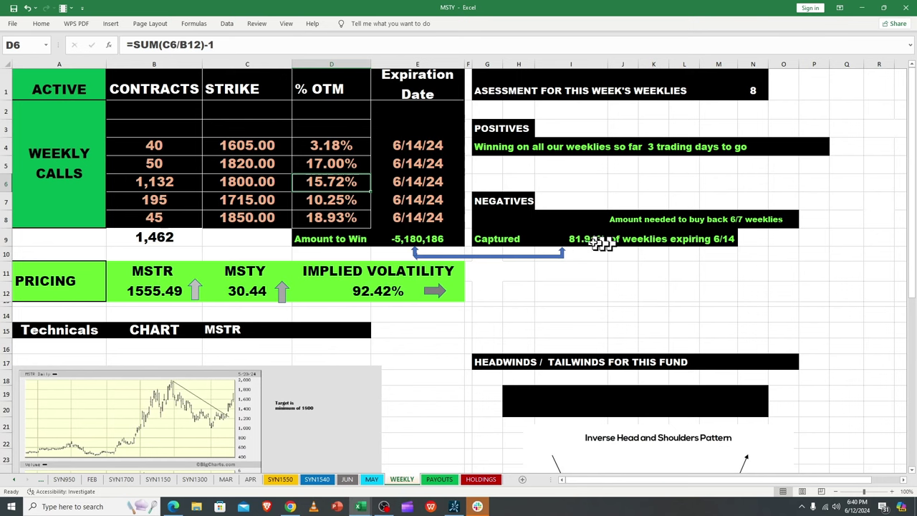
click(580, 239)
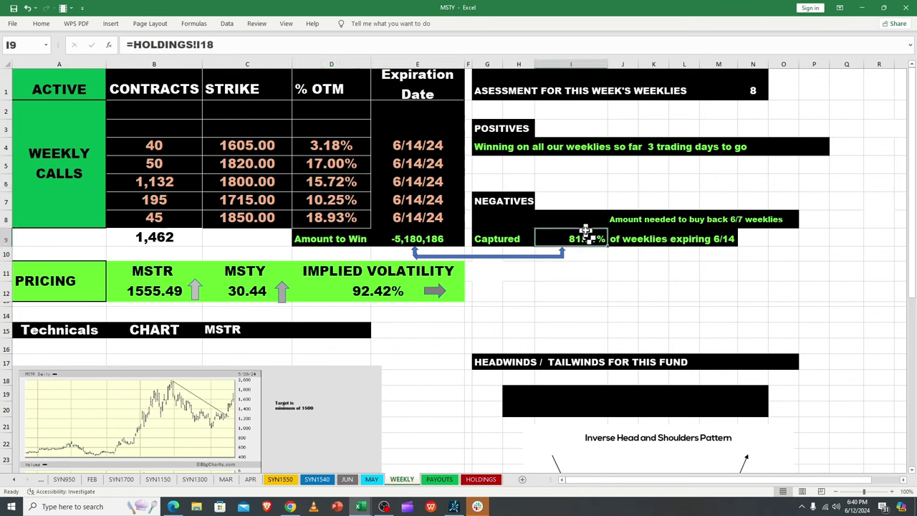
click(587, 252)
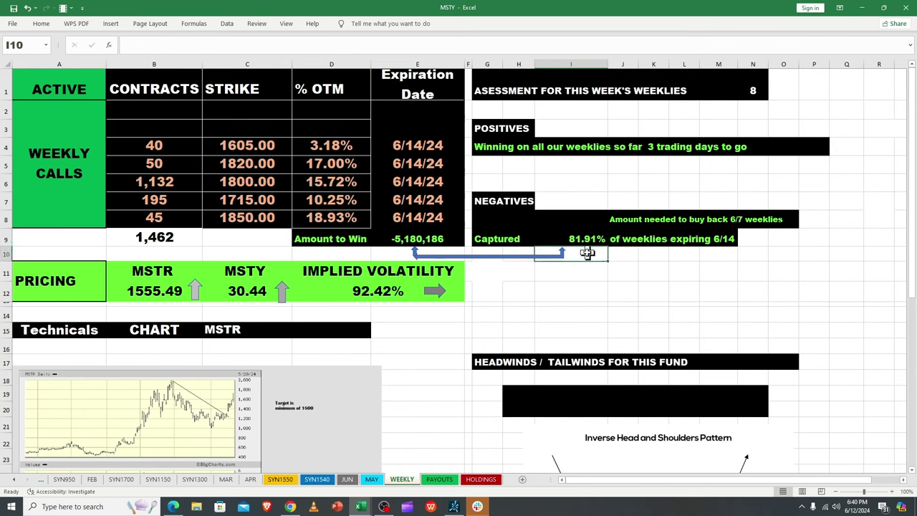
click(627, 253)
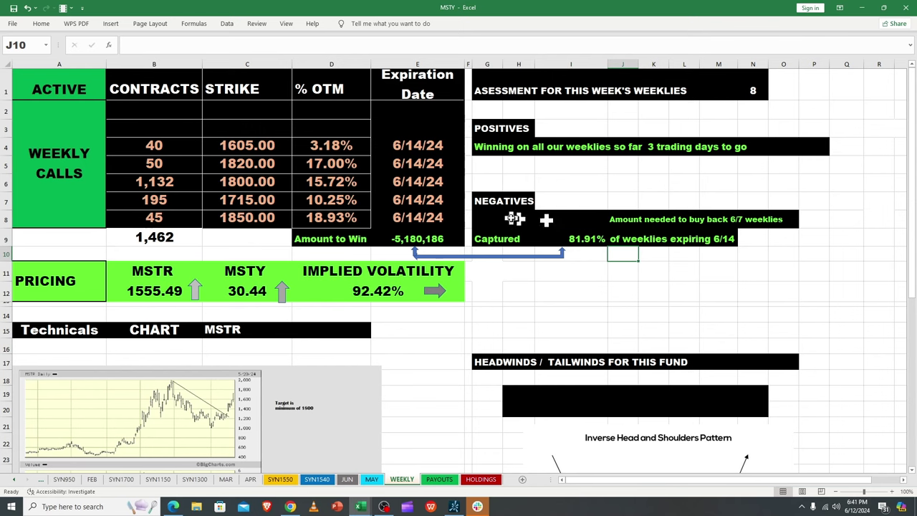
click(579, 239)
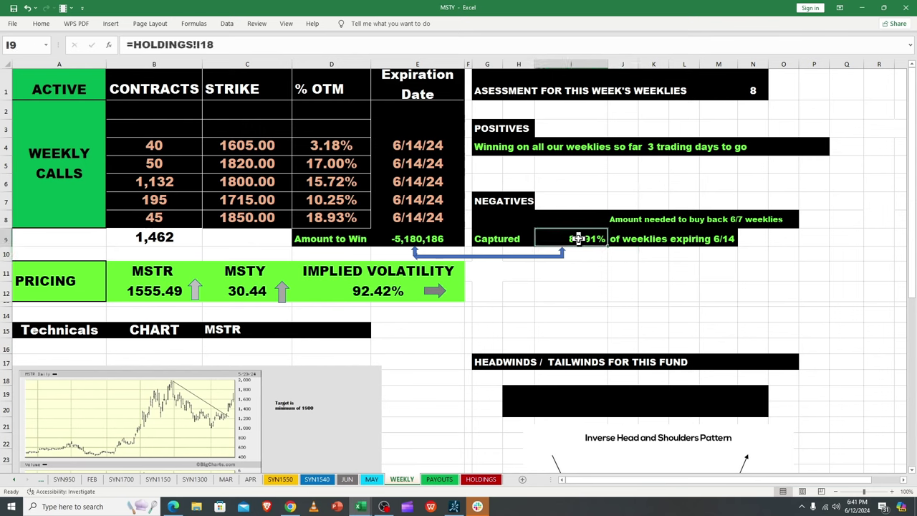
click(427, 242)
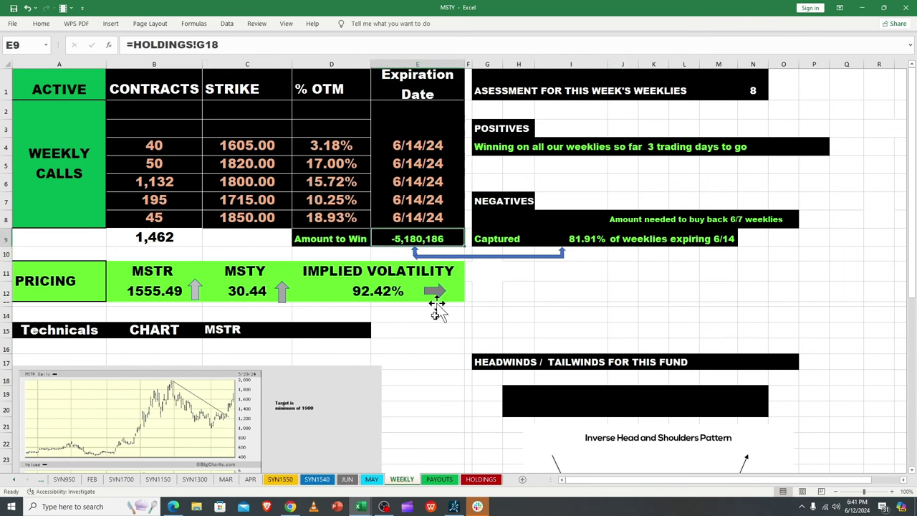
Go back to the HOLDINGS sheet and check the change in outstanding shares and its percentage formula.
click(481, 478)
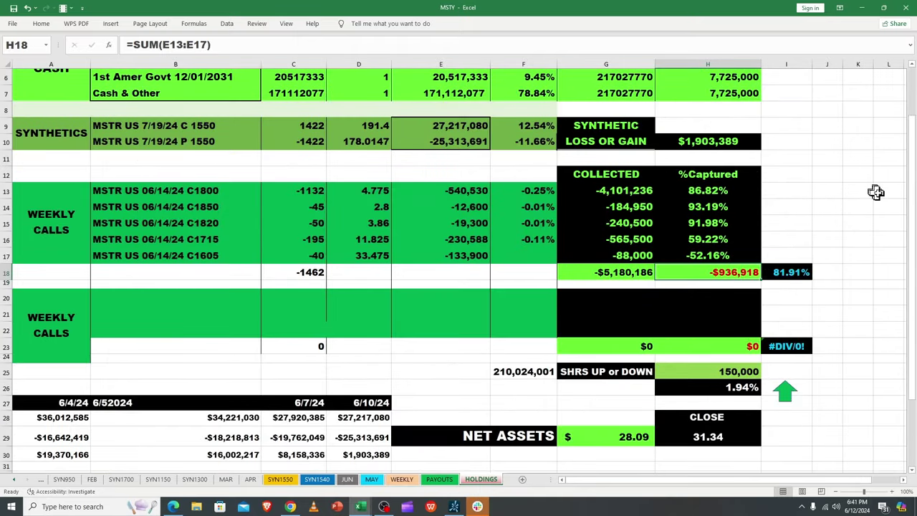
drag(911, 244, 911, 196)
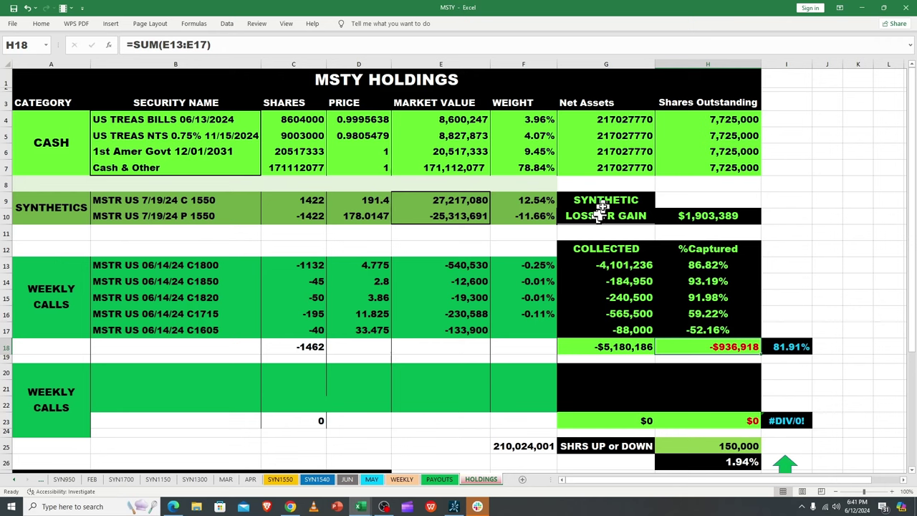
click(705, 446)
click(726, 465)
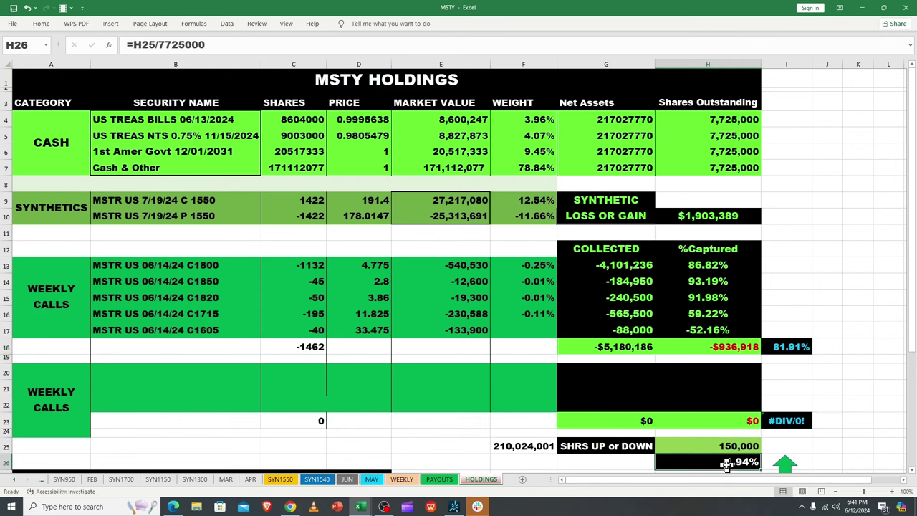
Examine the captured percentage, price and market value of the MSTR 06/14/24 C1605 weekly call.
mouse_move(911, 344)
mouse_down()
mouse_move(912, 445)
mouse_move(912, 355)
mouse_up()
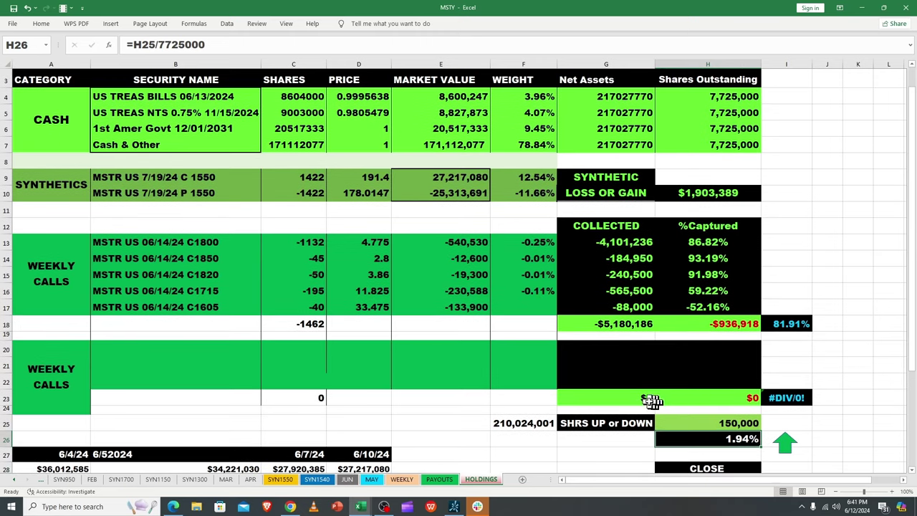
click(693, 308)
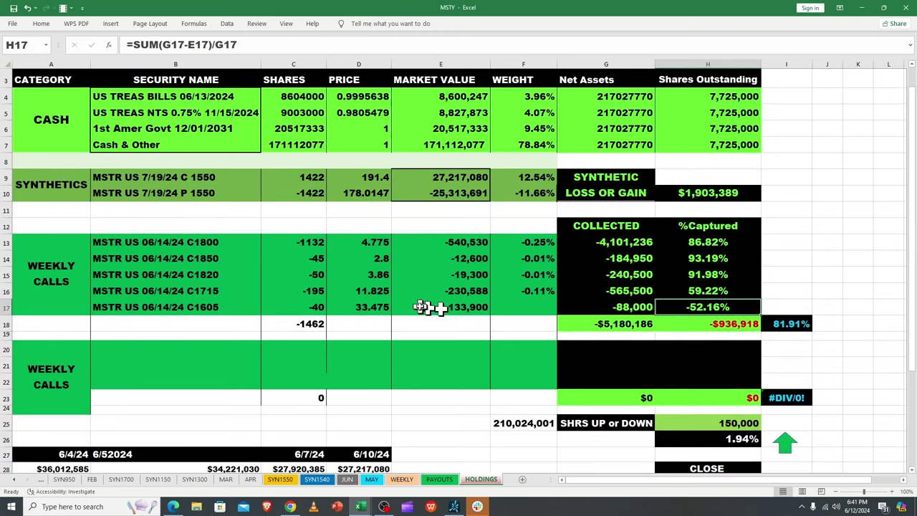
click(369, 307)
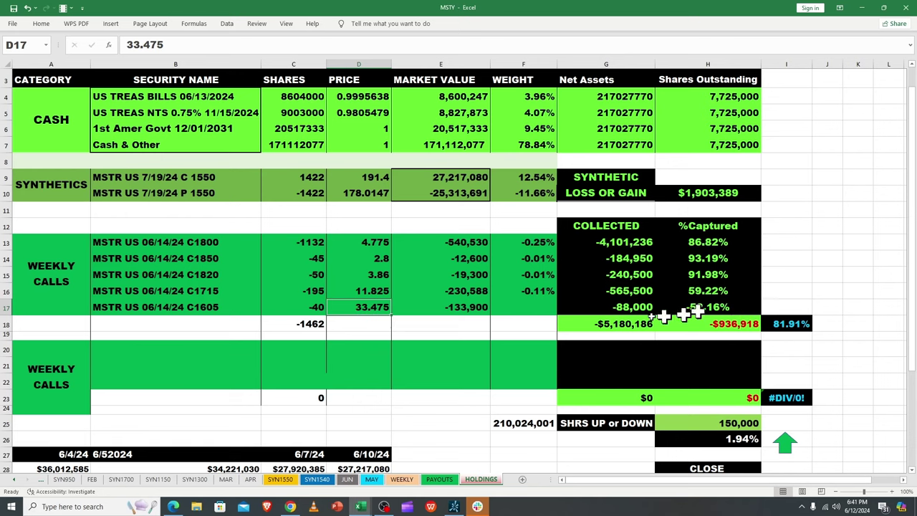
click(462, 308)
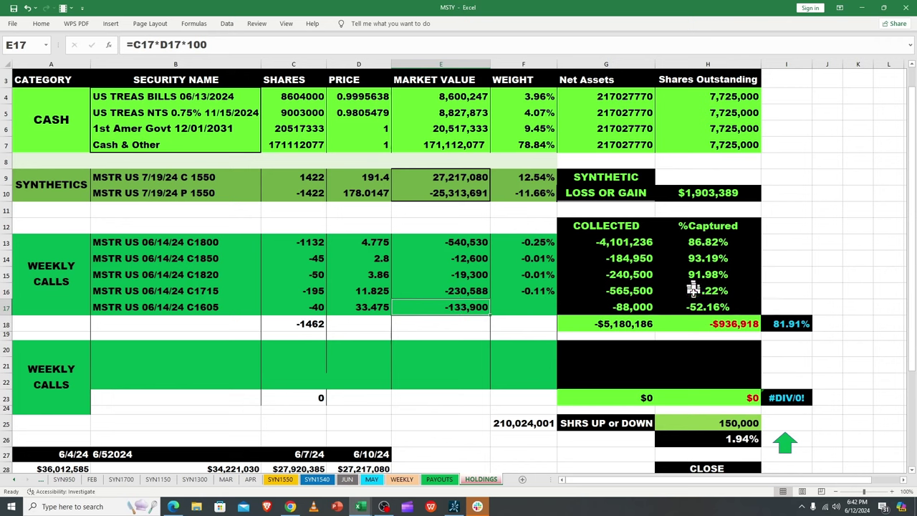
Check the captured percentage formulas of the C1800, C1850 and C1820 weekly calls in HOLDINGS.
click(694, 243)
click(692, 259)
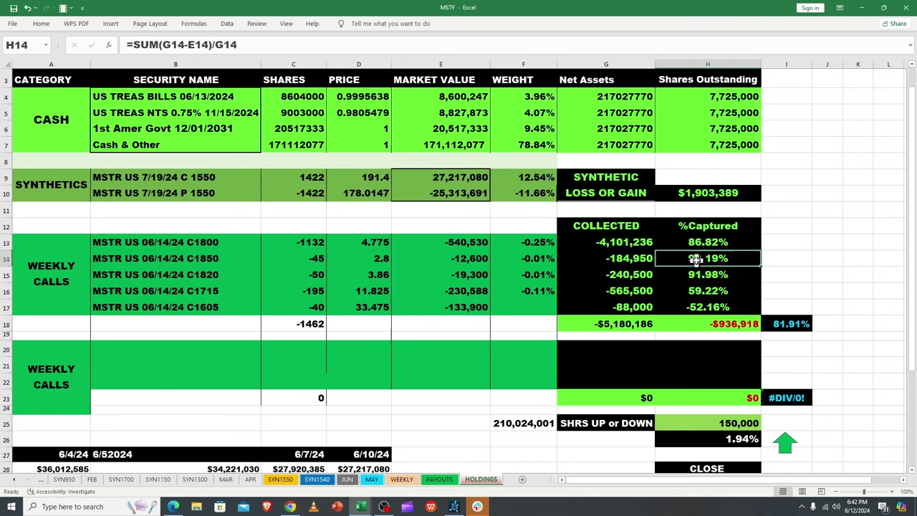
click(692, 277)
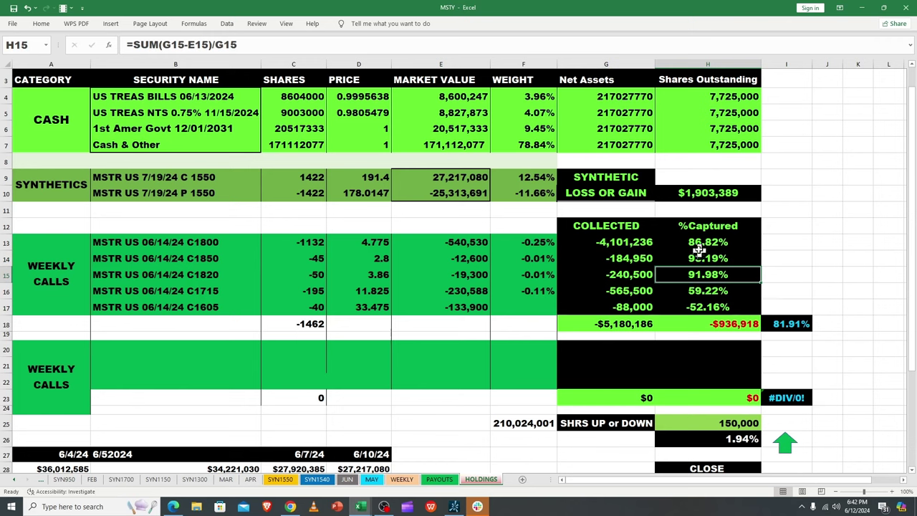
click(697, 244)
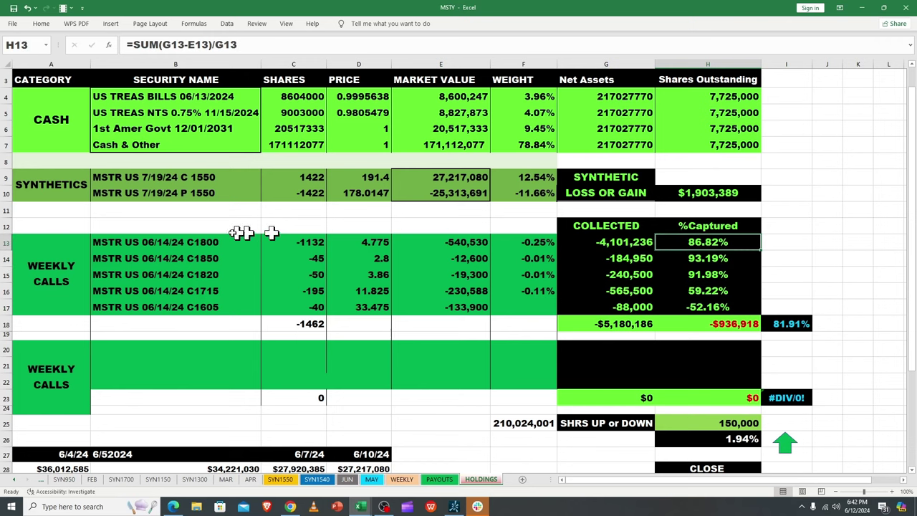
click(207, 240)
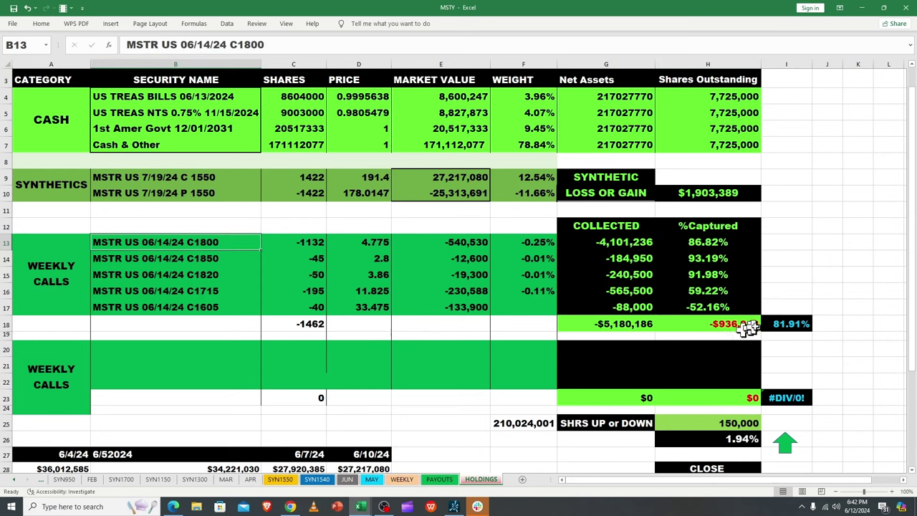
scroll(906, 358, down, 1)
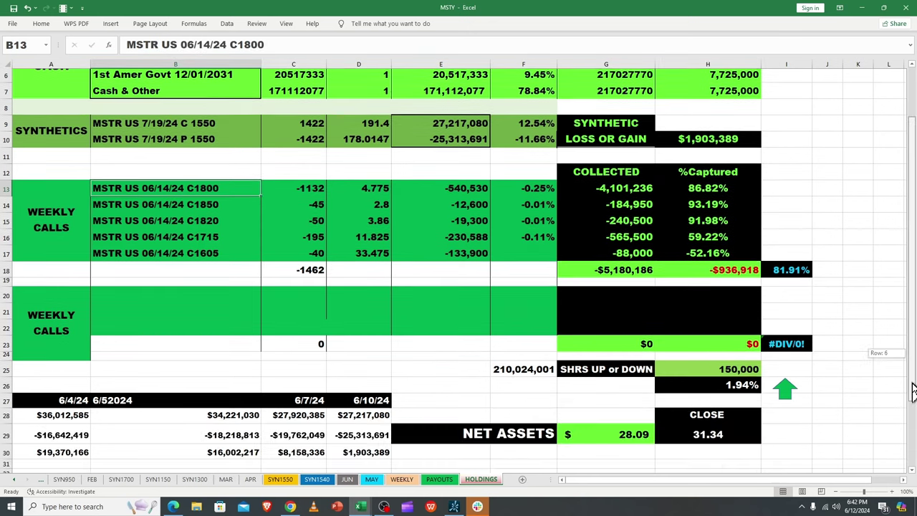
Examine June's short call income, synthetic income and per-share income formulas in the PAYOUTS sheet.
click(439, 478)
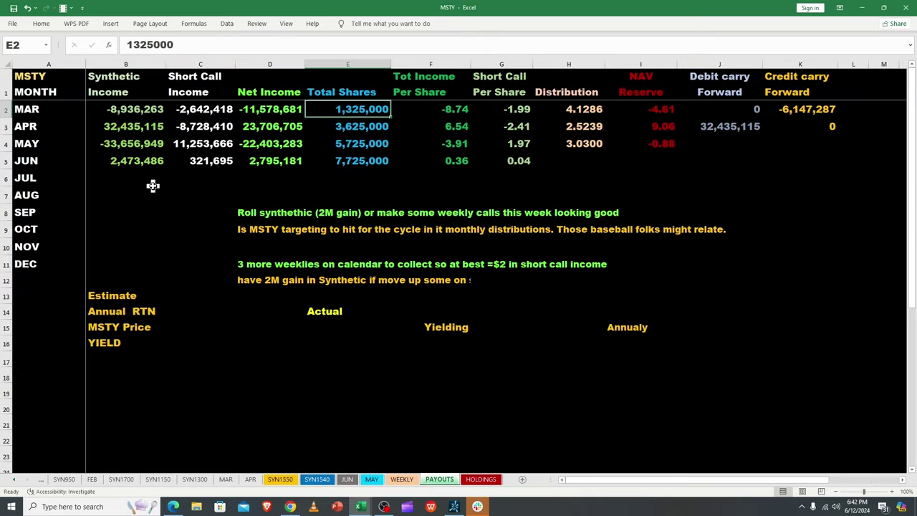
click(206, 163)
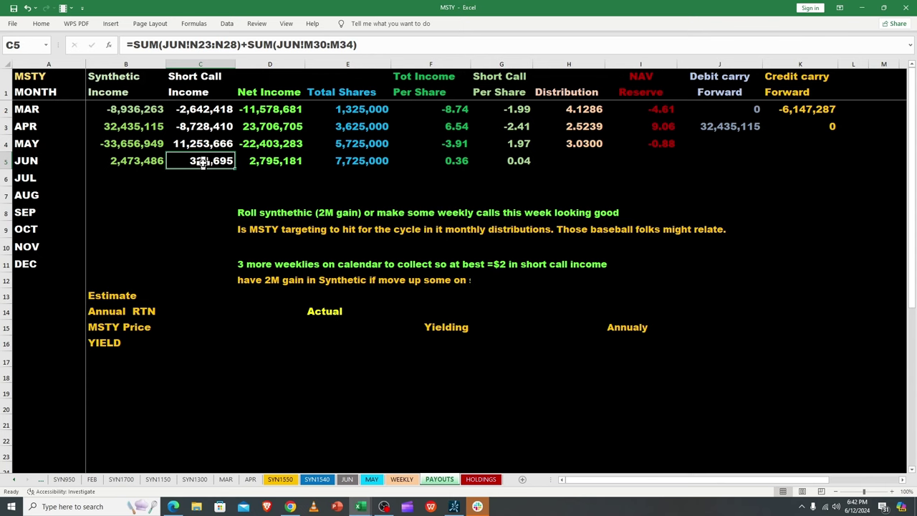
click(138, 163)
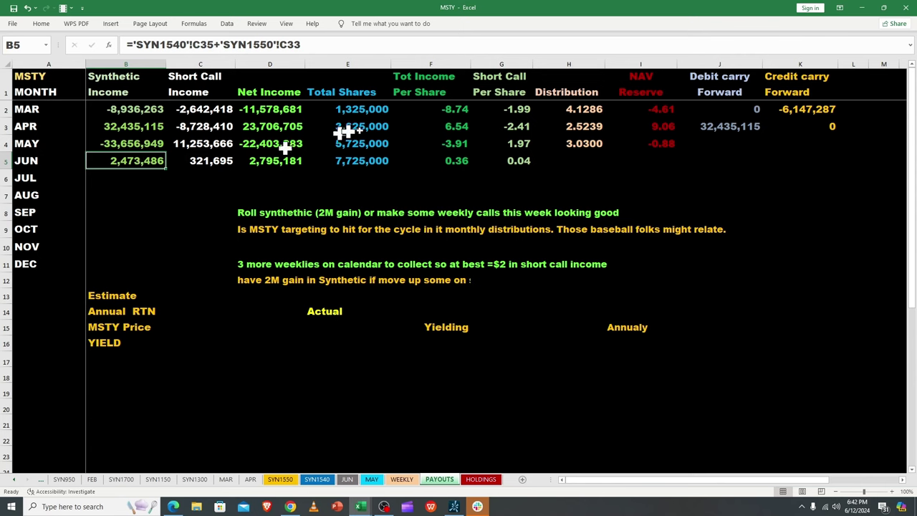
click(457, 162)
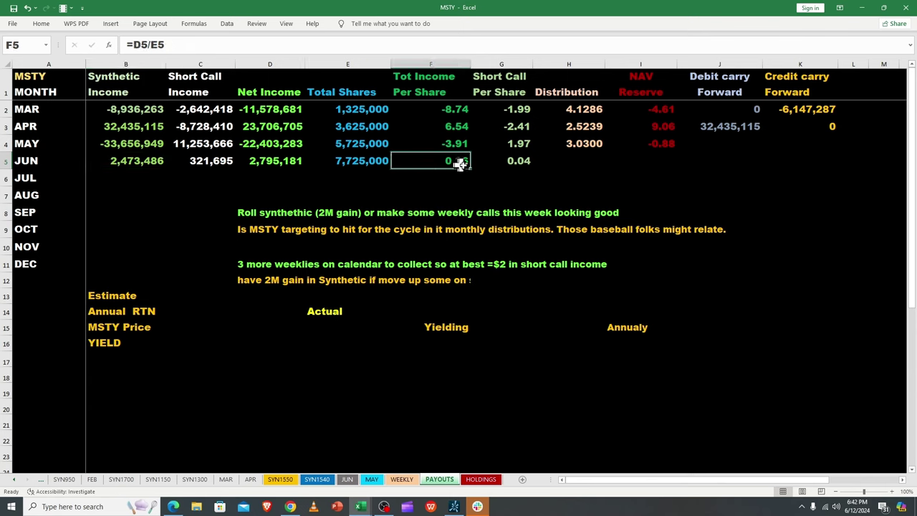
click(515, 162)
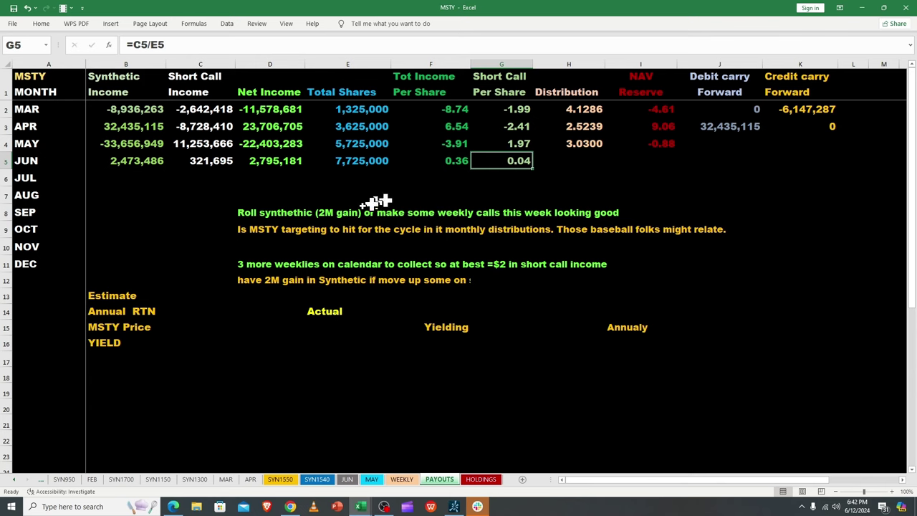
Read the notes on rolling the synthetic and on MSTY hitting for the cycle in its monthly distributions.
click(244, 229)
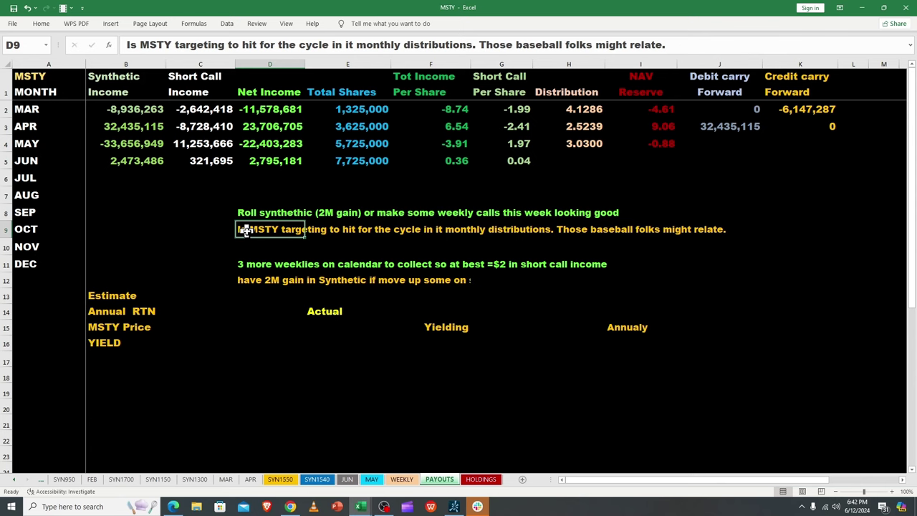
click(244, 212)
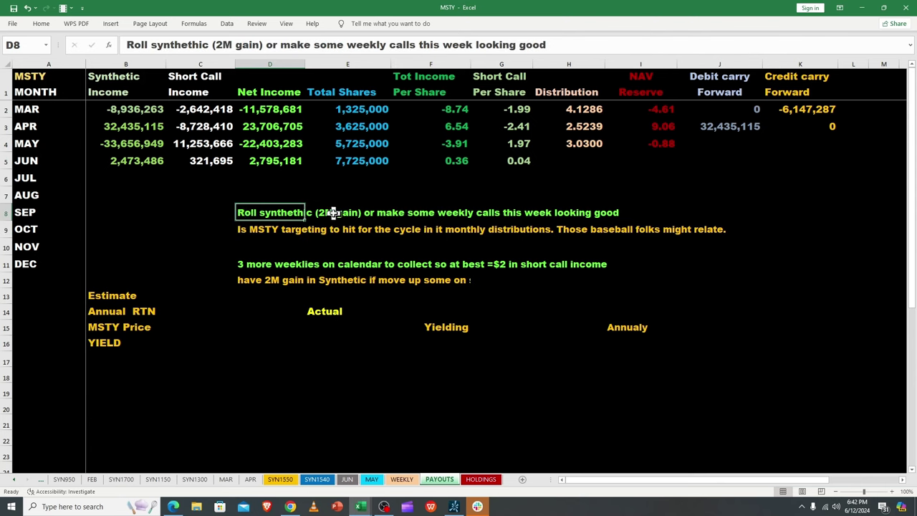
click(253, 231)
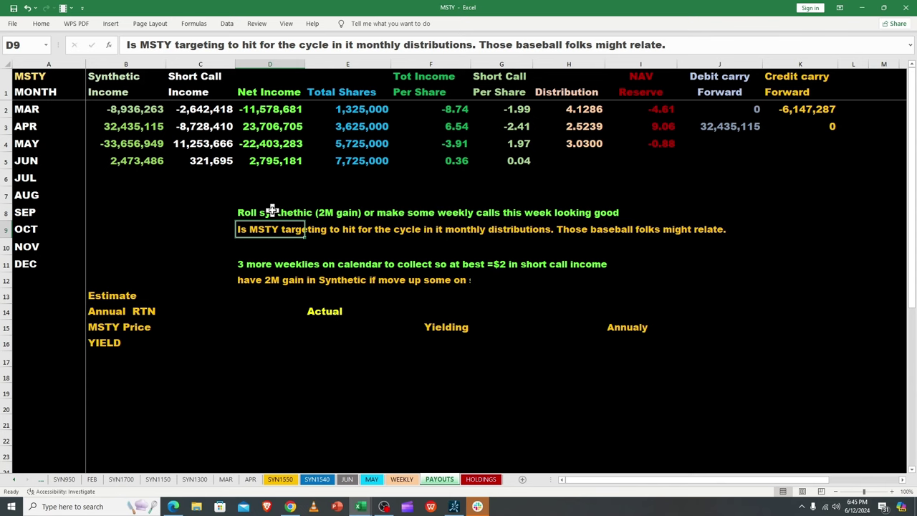
Compare MSTY's distributions for March, April and May, and check June's distribution cell.
click(571, 109)
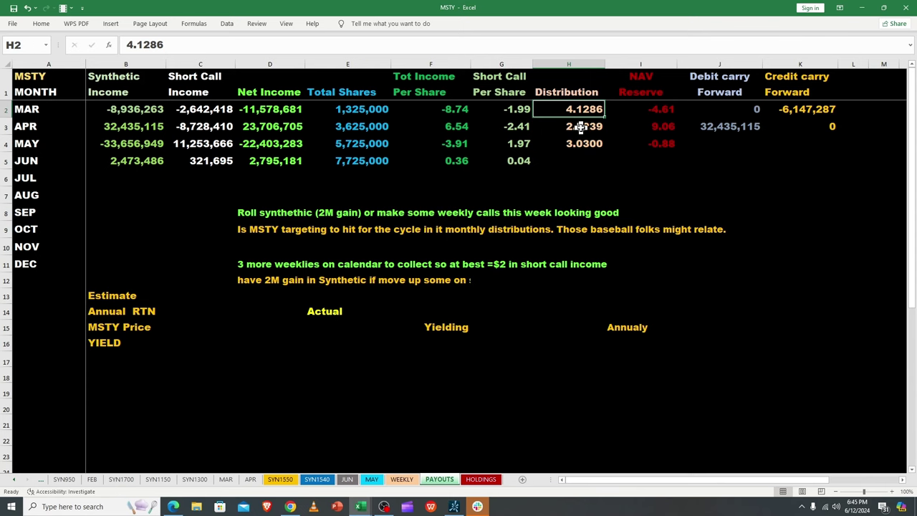
click(576, 127)
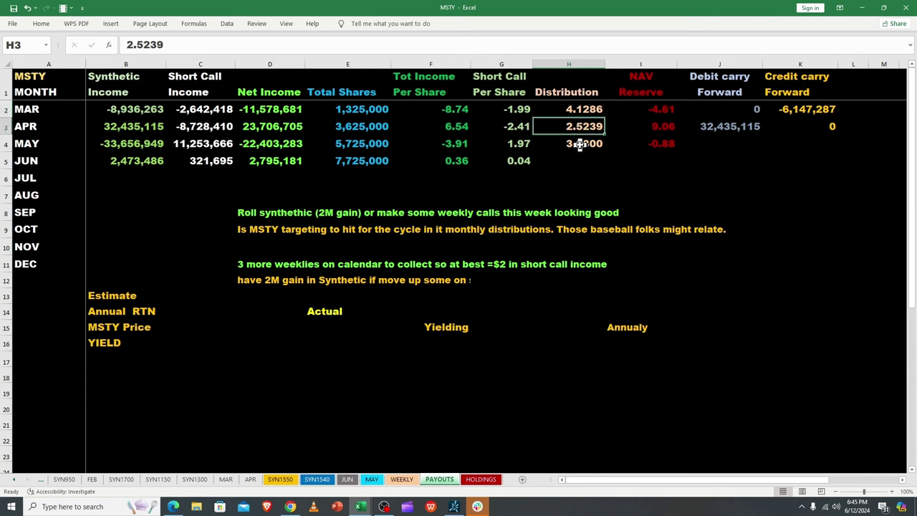
click(582, 144)
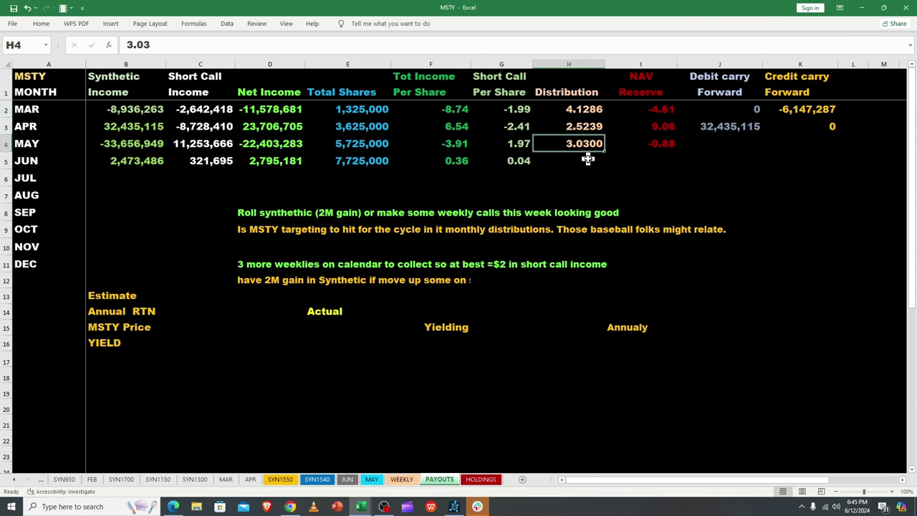
click(581, 160)
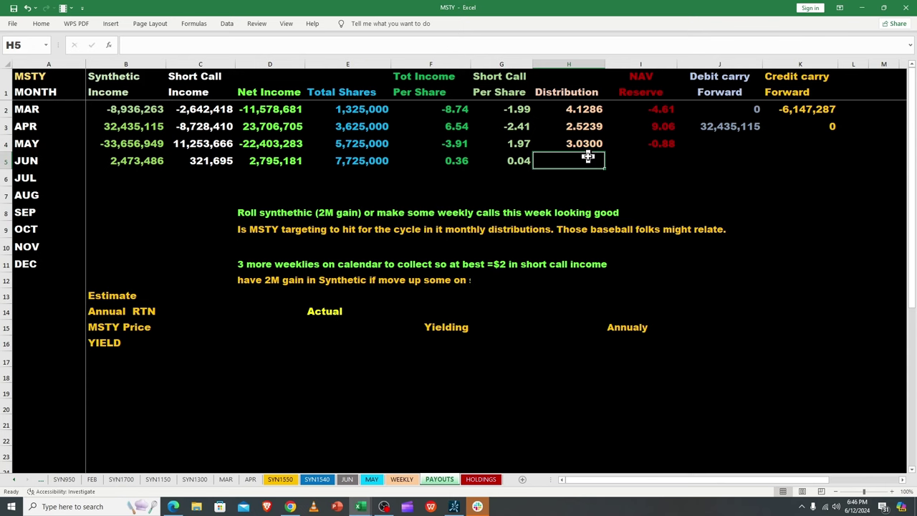
Read the note on the remaining weeklies to collect and check the formula for June's total shares.
click(248, 264)
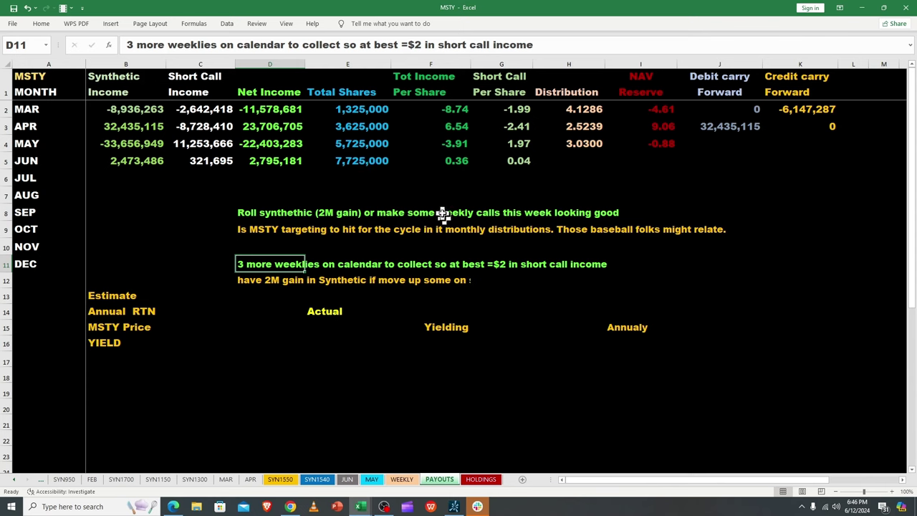
click(358, 163)
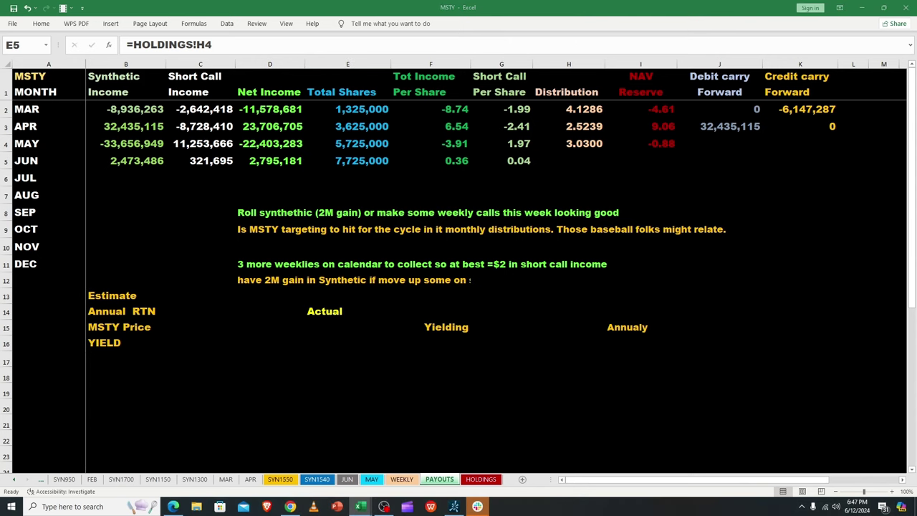
Switch to the CONY workbook and check the 6/11/24 COIN price, its gain percentage and CONY's gain percentage.
key(super+d)
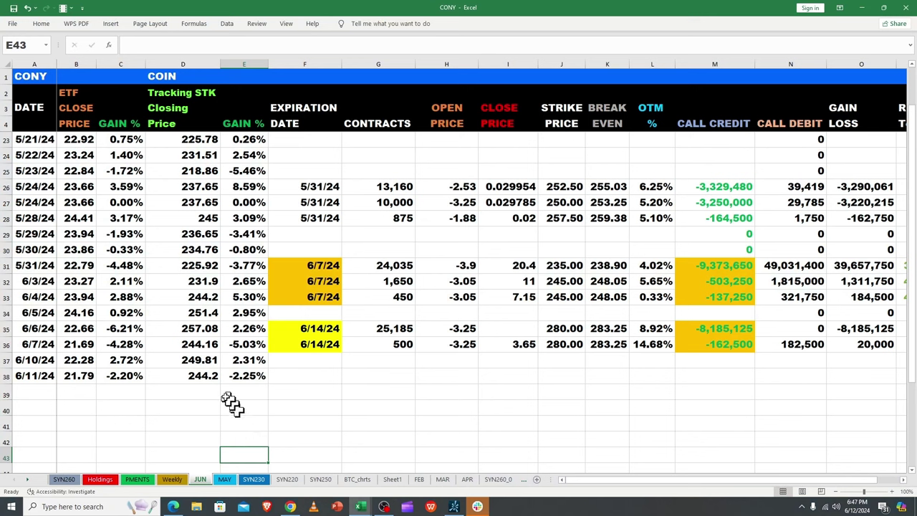
click(198, 377)
click(249, 381)
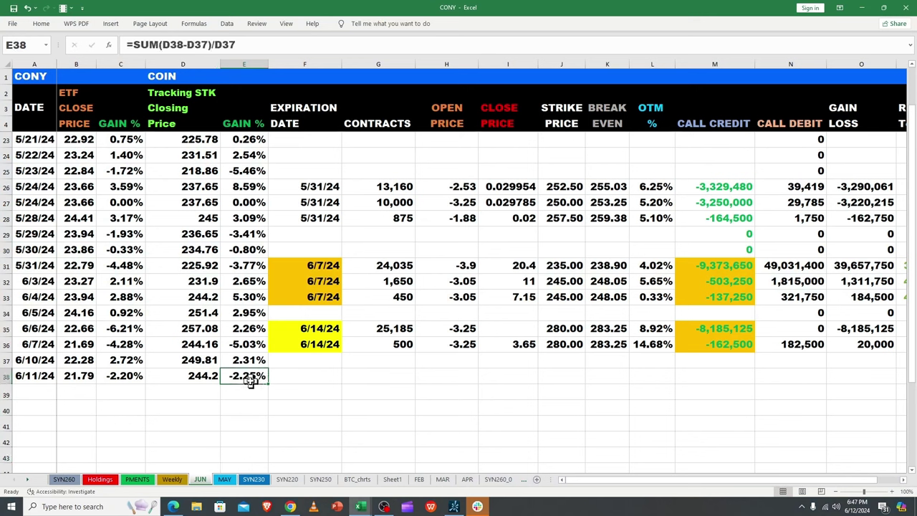
click(123, 376)
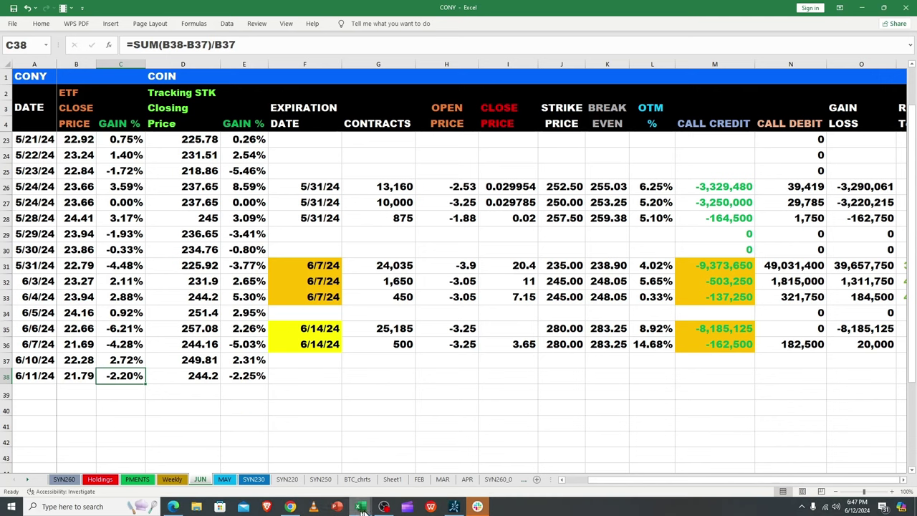
click(384, 507)
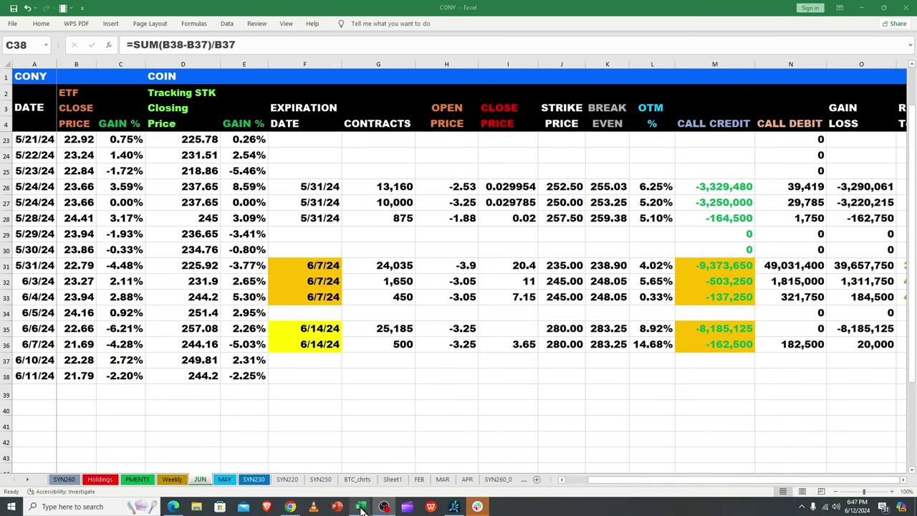
mouse_move(362, 507)
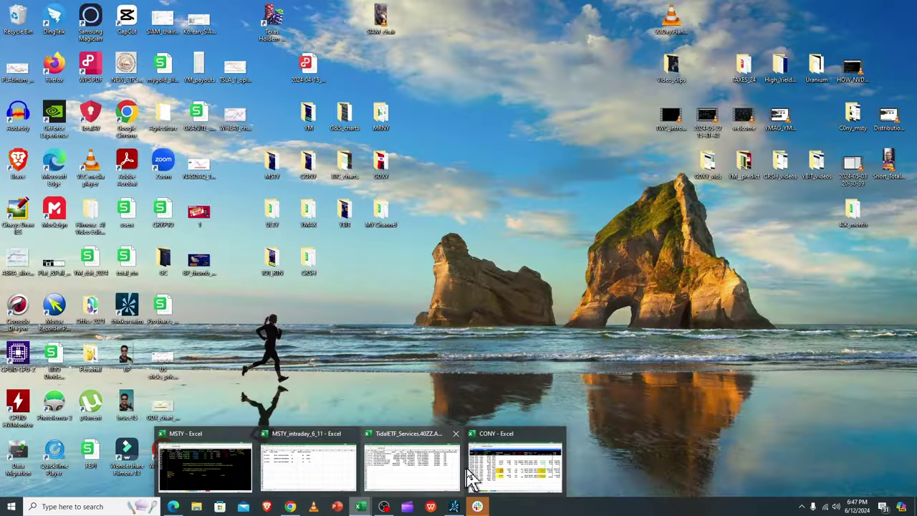
click(489, 469)
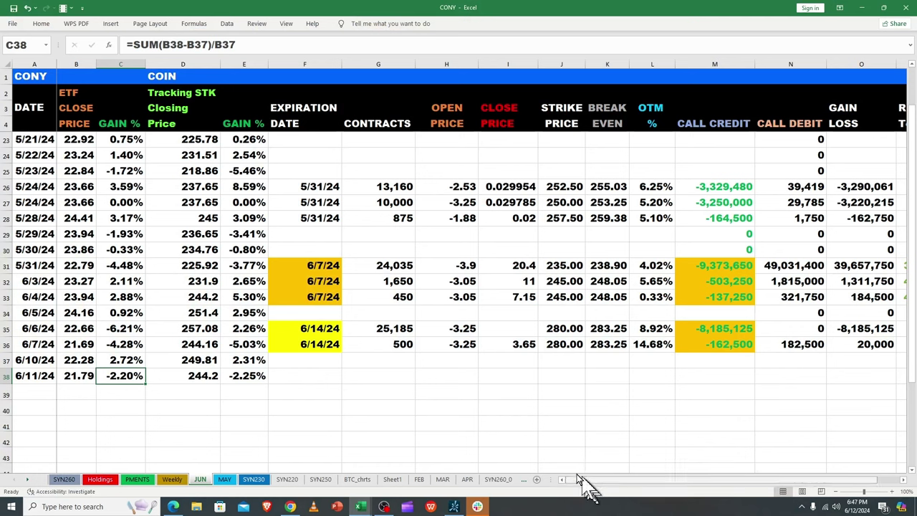
click(461, 440)
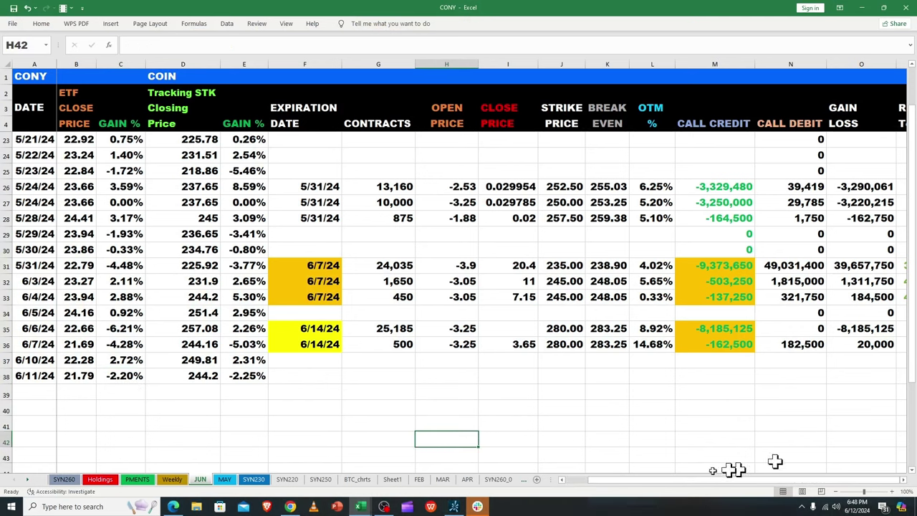
click(604, 407)
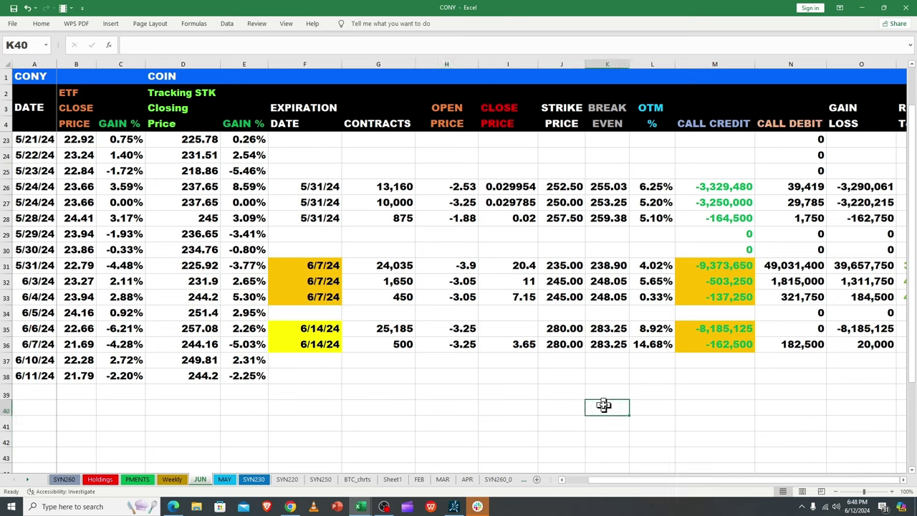
Check the Shrs up or Down value in Holdings against the 6/10 and 6/11 shares outstanding in the JUN sheet.
click(100, 479)
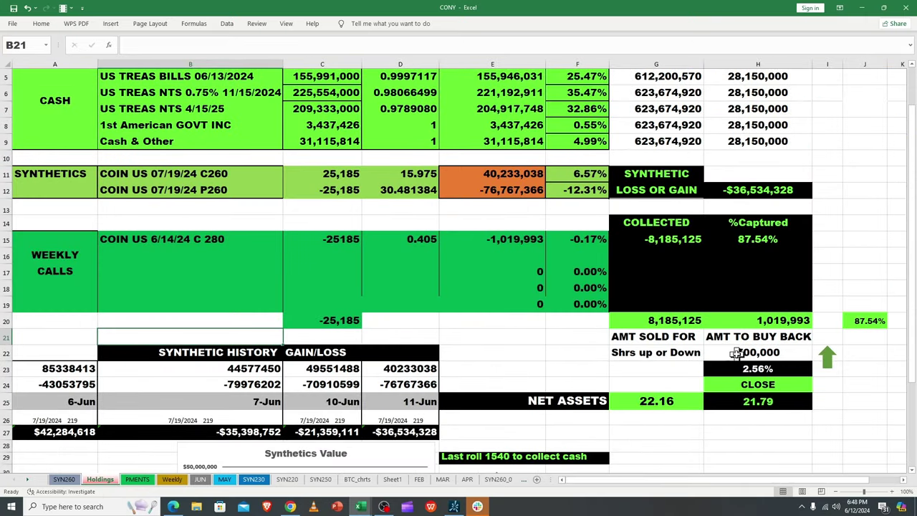
click(738, 353)
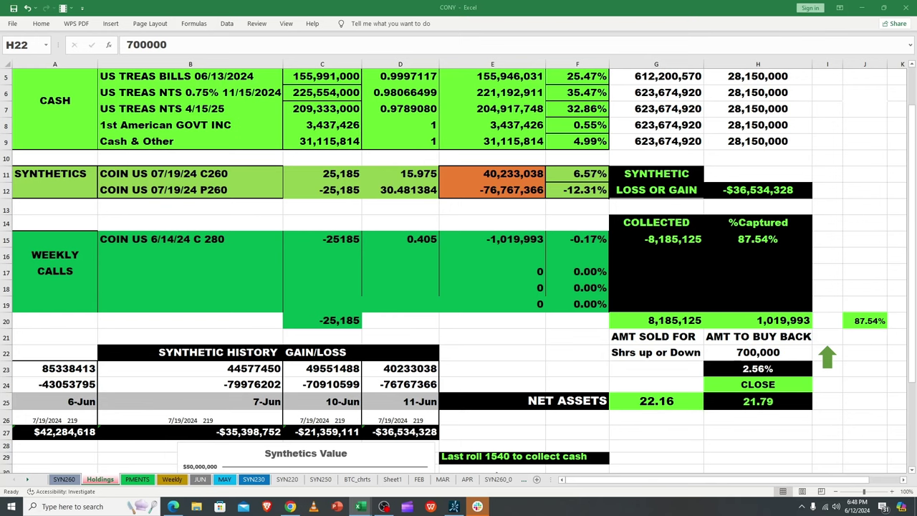
click(201, 480)
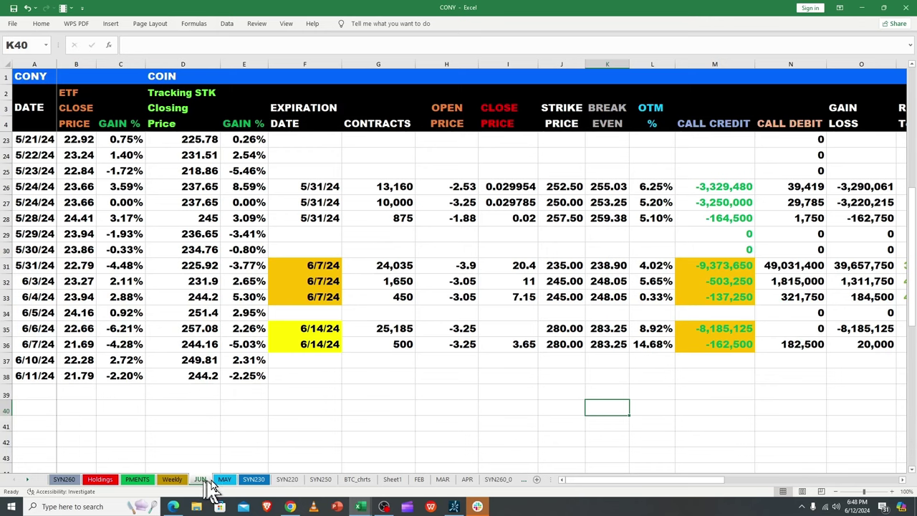
drag(652, 482, 727, 498)
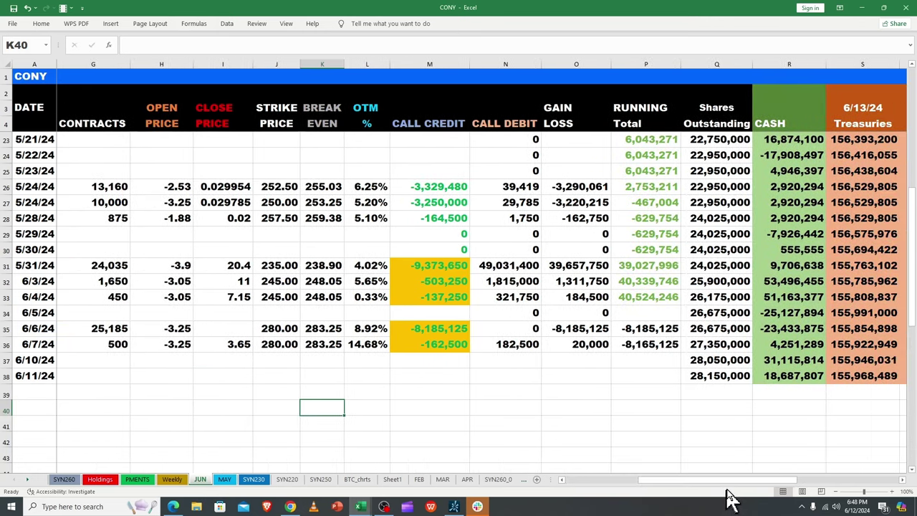
click(708, 360)
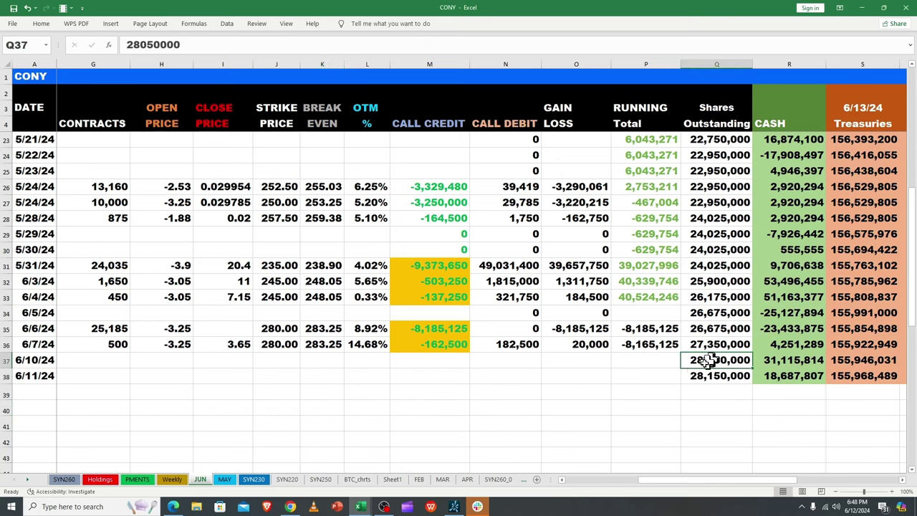
click(696, 376)
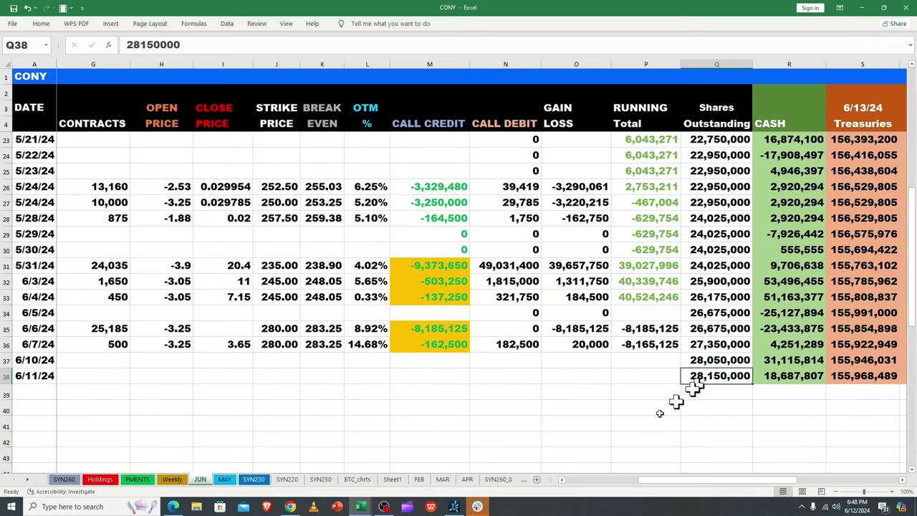
Set the Shrs up or Down value in the Holdings sheet to 100,000.
click(108, 480)
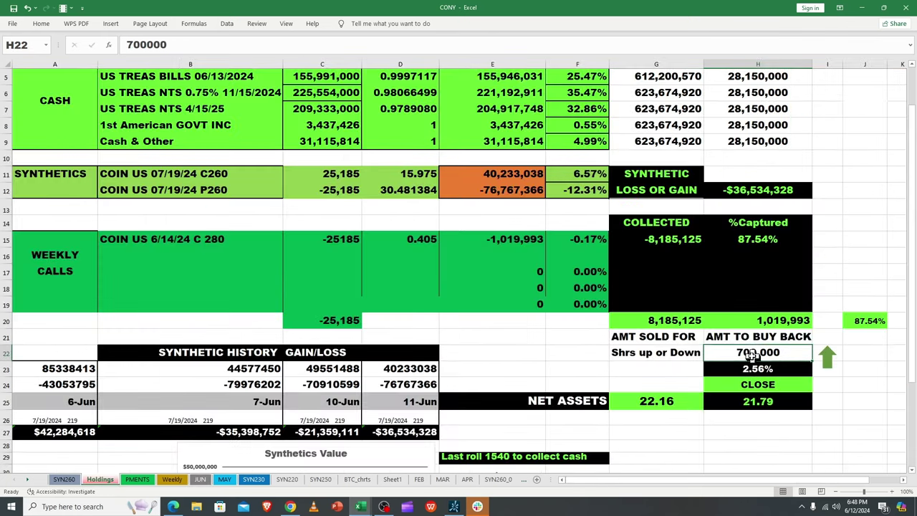
text(1)
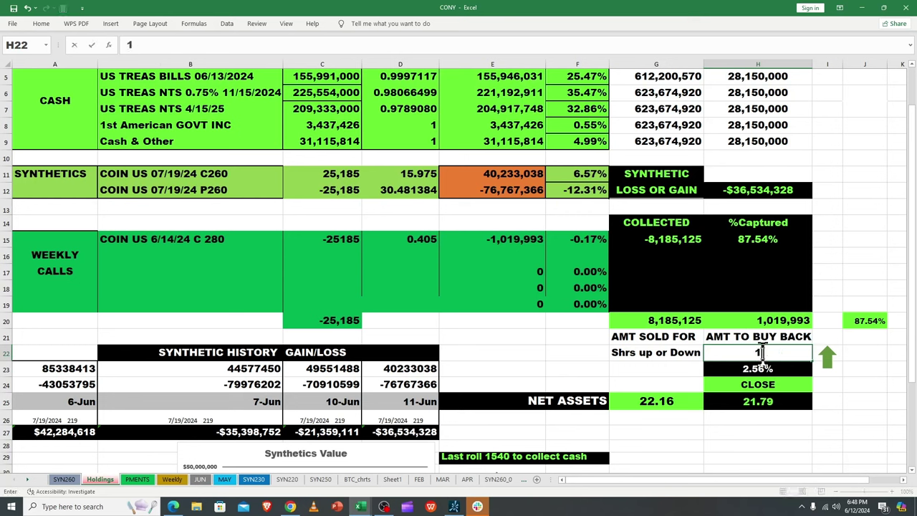
text(00,0000000)
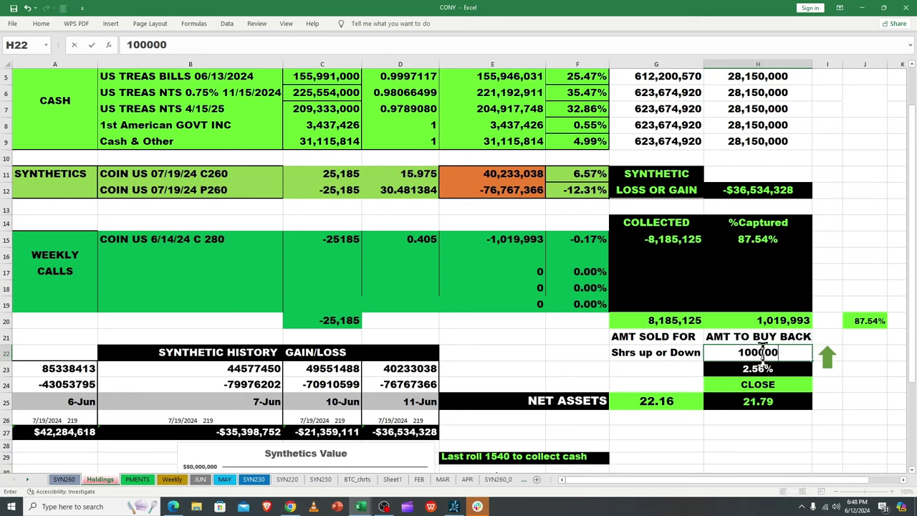
key(Return)
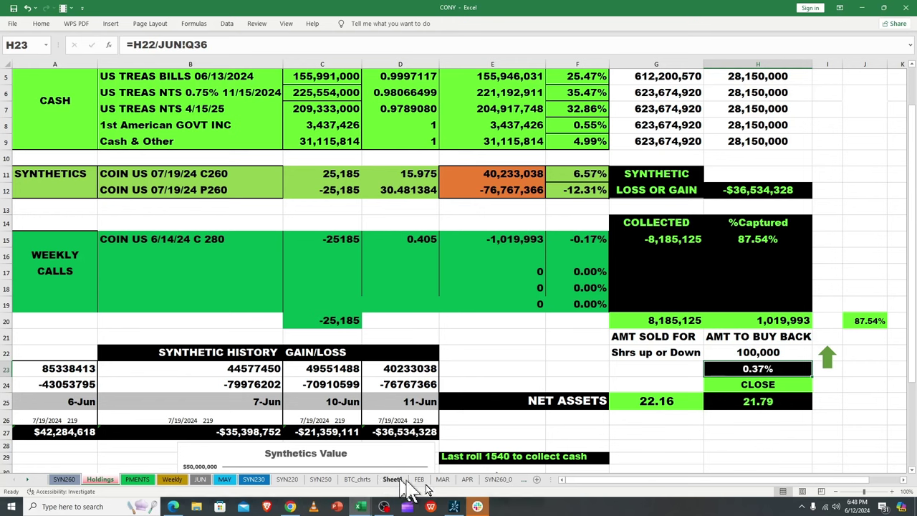
Compare the 6/7 and 6/11 shares outstanding in the JUN sheet, and review the treasuries, net assets and June call trades.
click(201, 479)
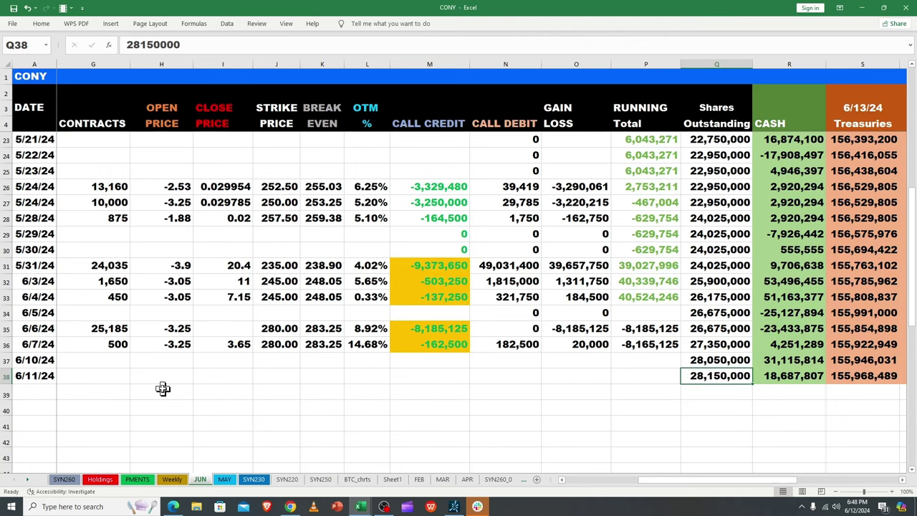
click(705, 346)
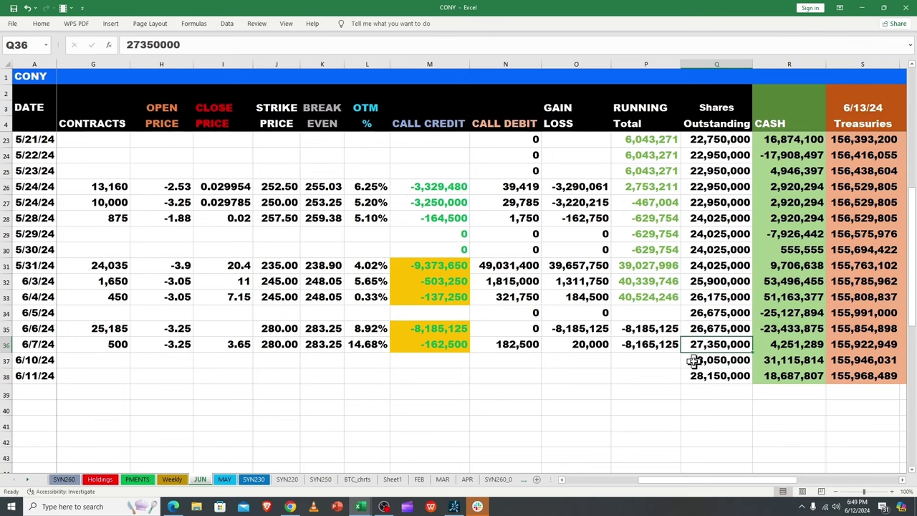
click(693, 377)
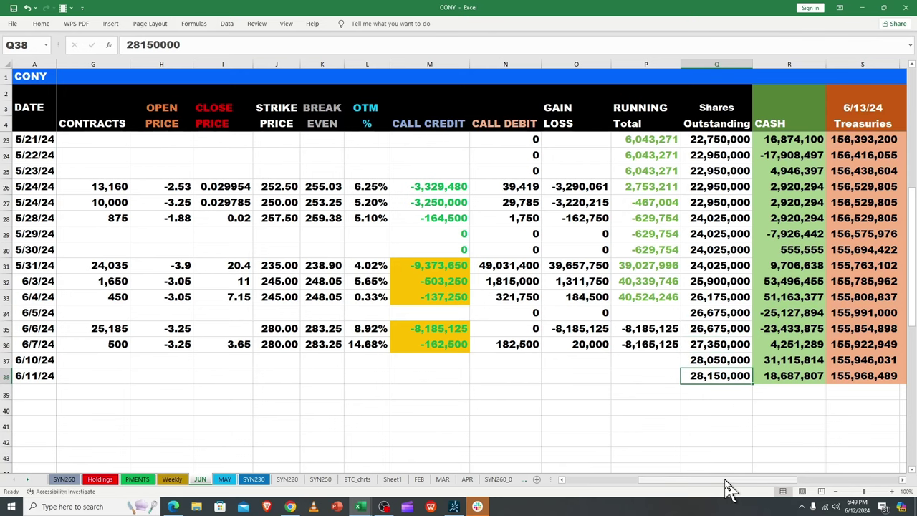
drag(725, 482, 838, 482)
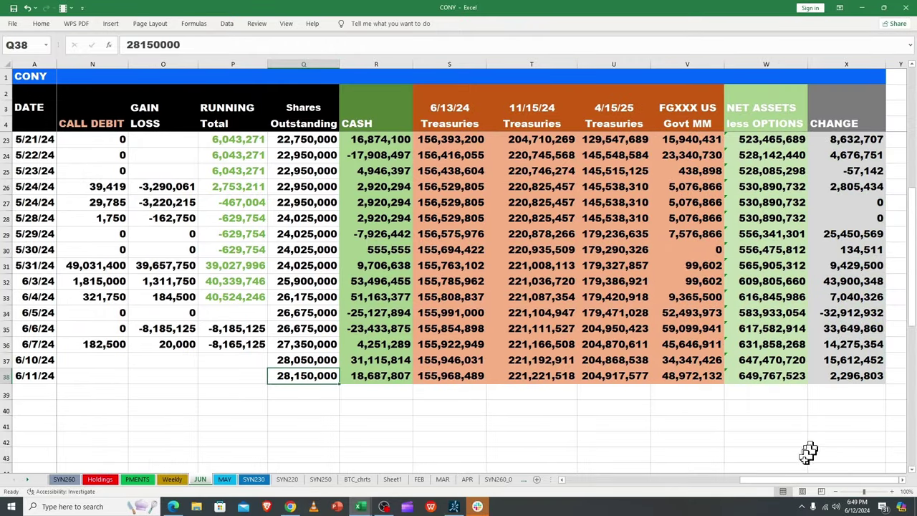
drag(794, 483, 584, 507)
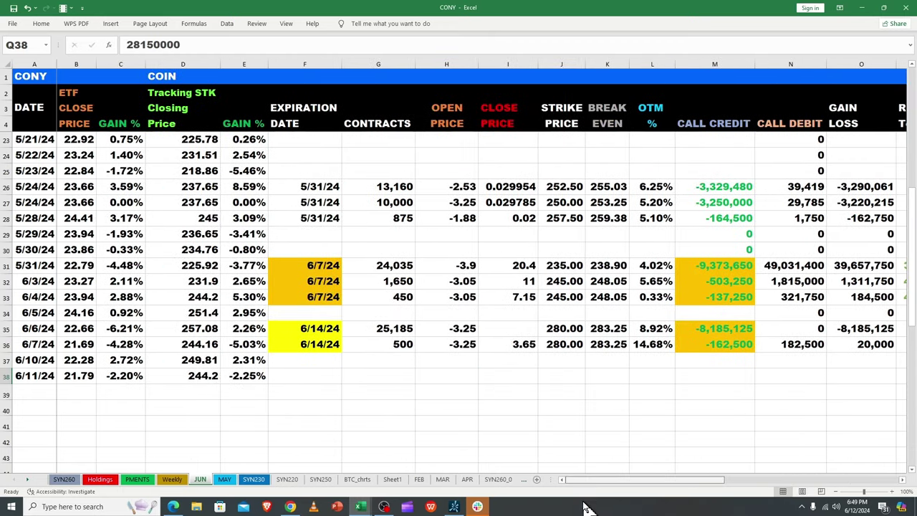
click(516, 437)
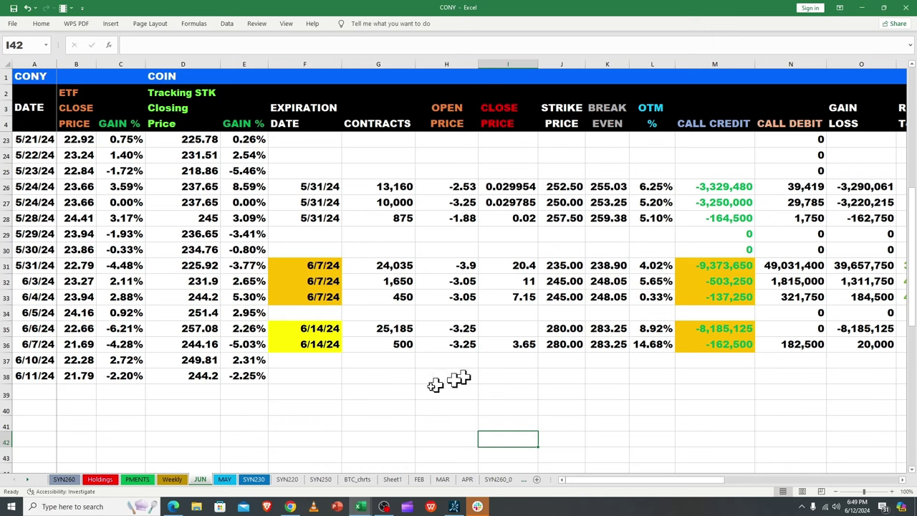
drag(375, 412, 457, 423)
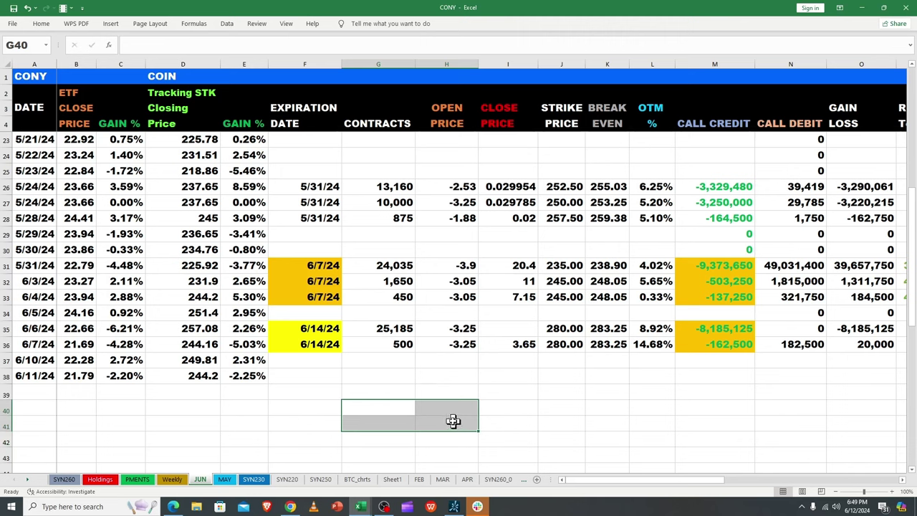
Check the weekly call's strike, its OTM % formula and the COIN price in the Weekly sheet.
click(174, 482)
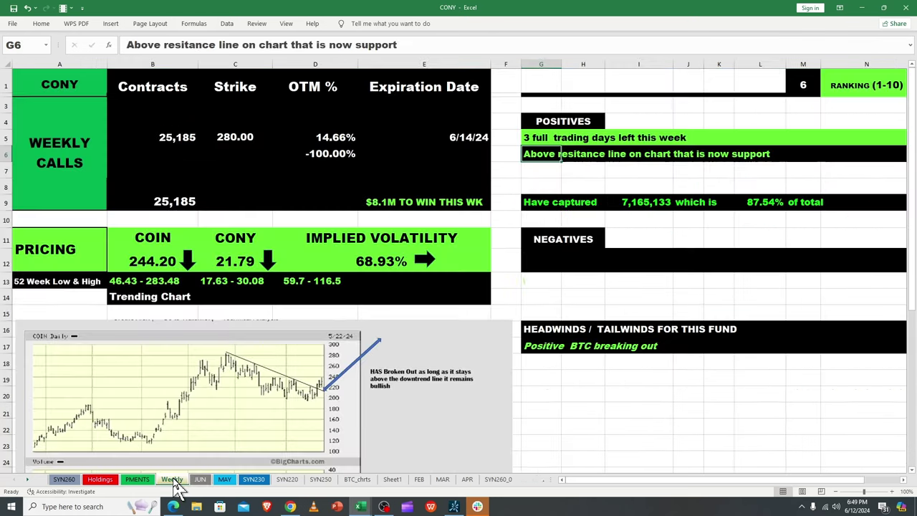
click(224, 141)
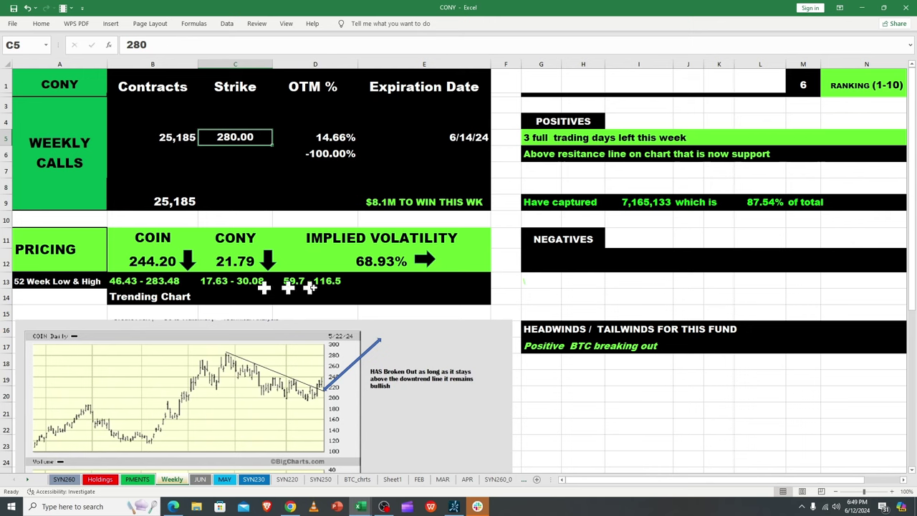
click(334, 138)
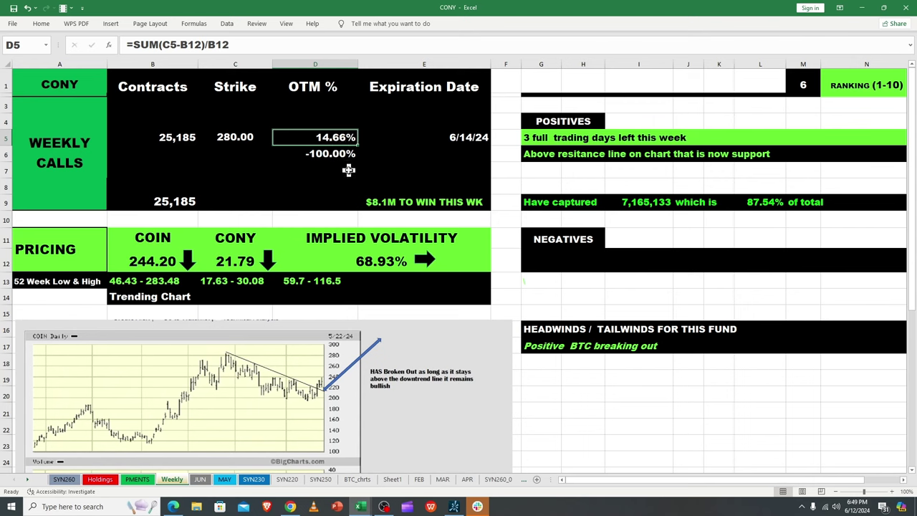
click(161, 259)
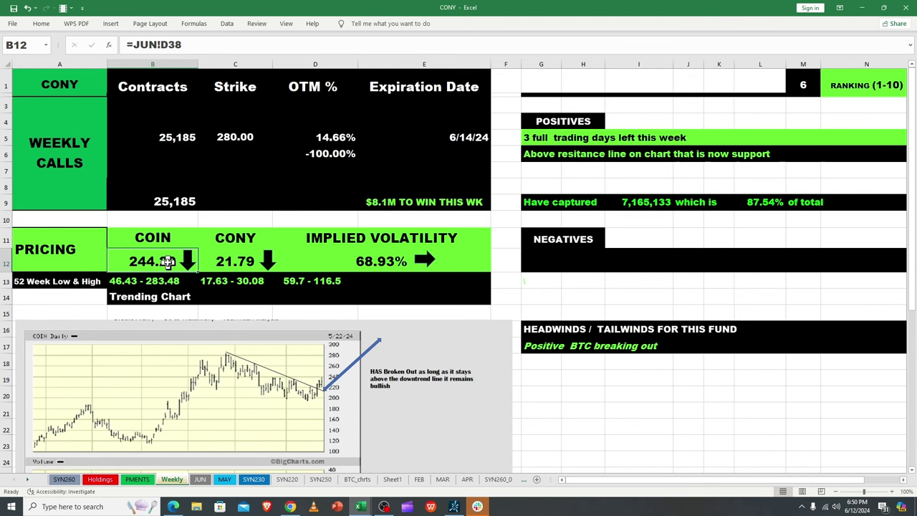
Check the captured amount and its percentage of the total, along with the implied volatility, in the Weekly sheet.
click(635, 208)
click(755, 205)
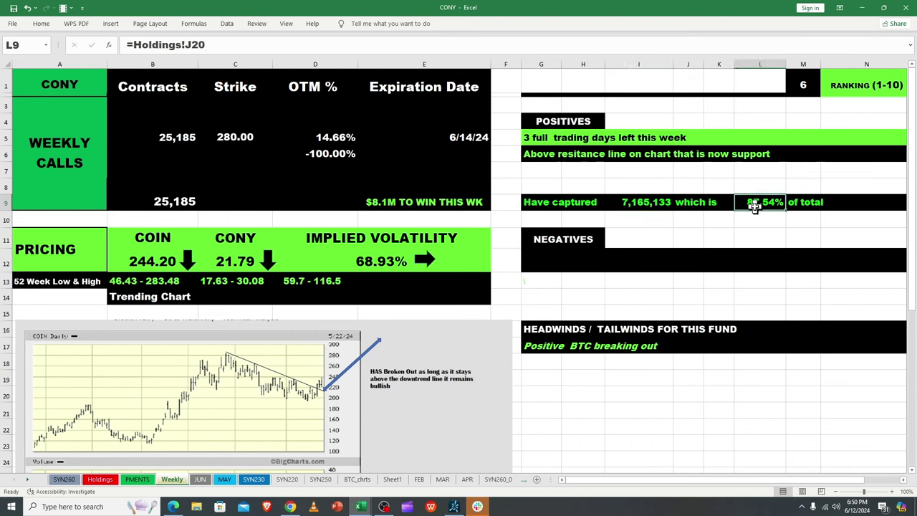
click(644, 203)
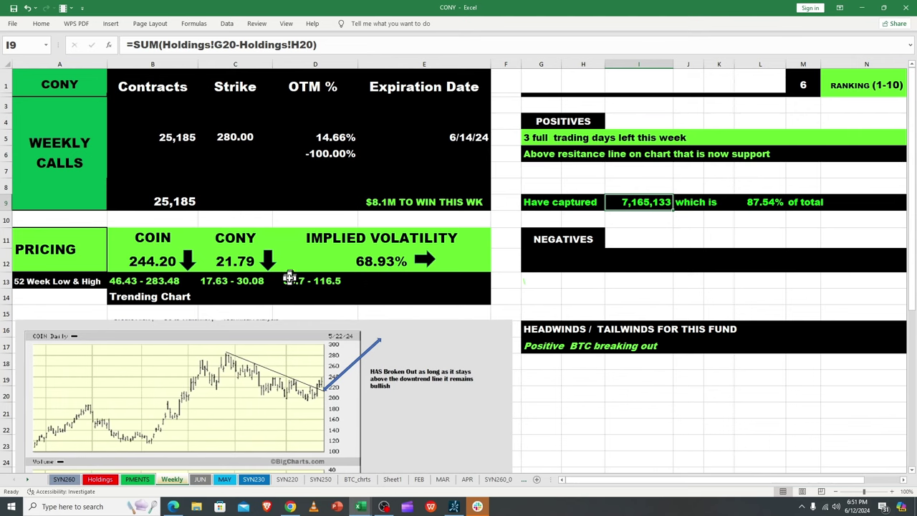
click(365, 262)
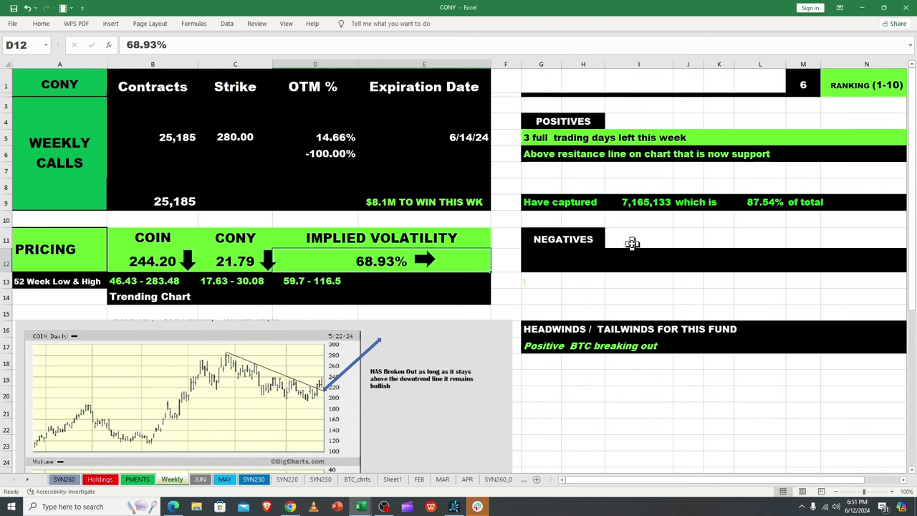
Correct the spelling of "resistance" in the Positives note about the chart line that is now support.
click(548, 154)
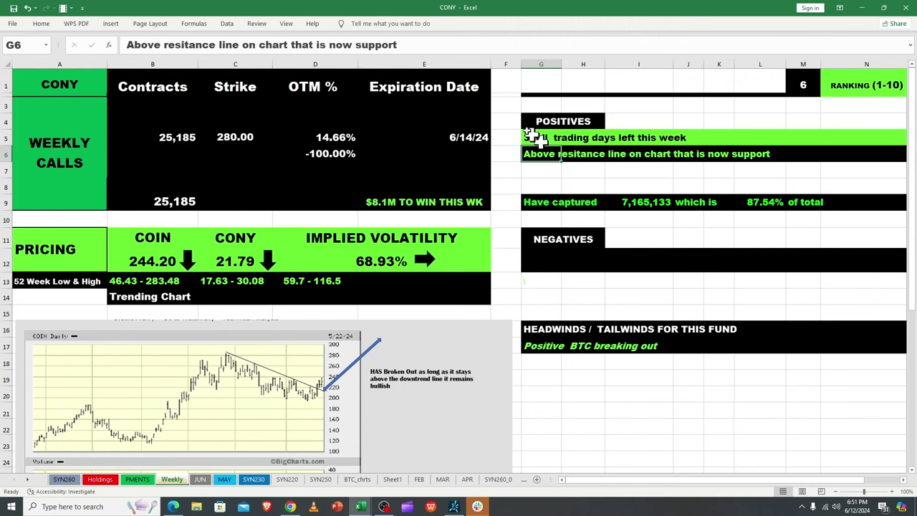
click(185, 45)
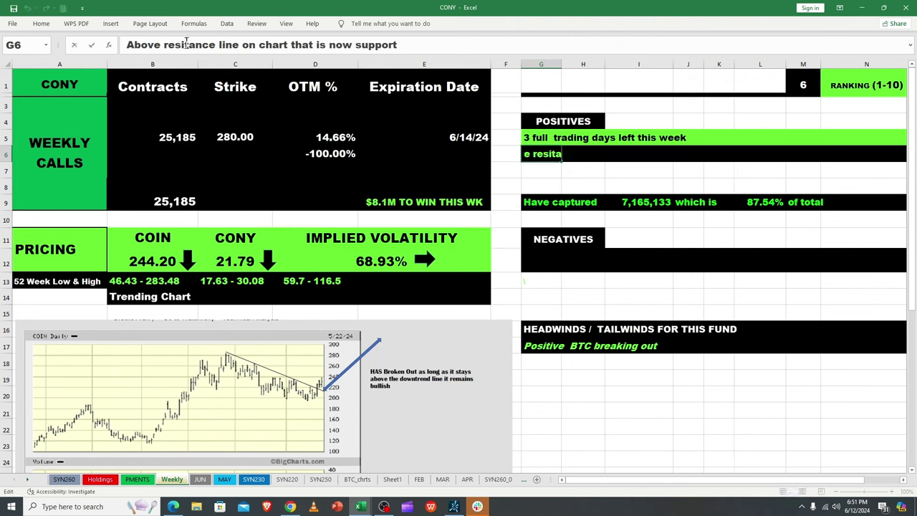
text(s)
key(Return)
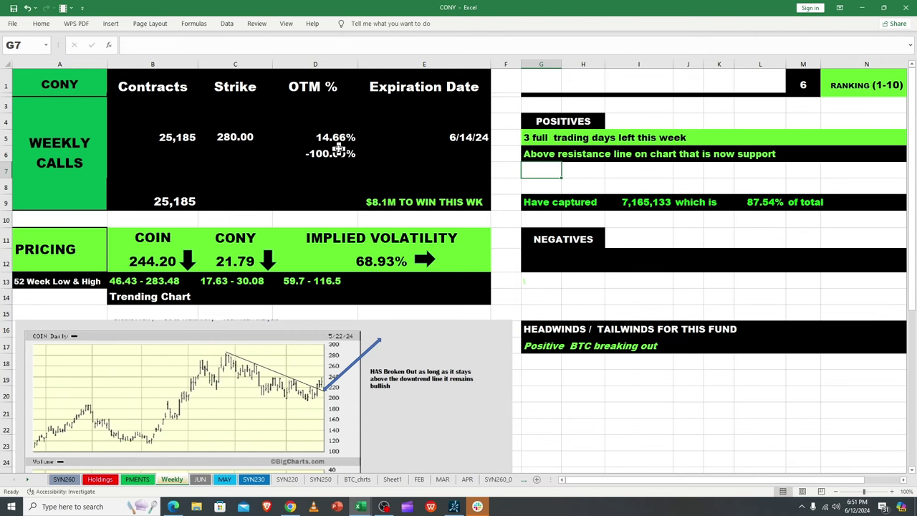
Copy the first Net Assets value, 612,200,570, down through G9 in the Holdings sheet.
click(101, 480)
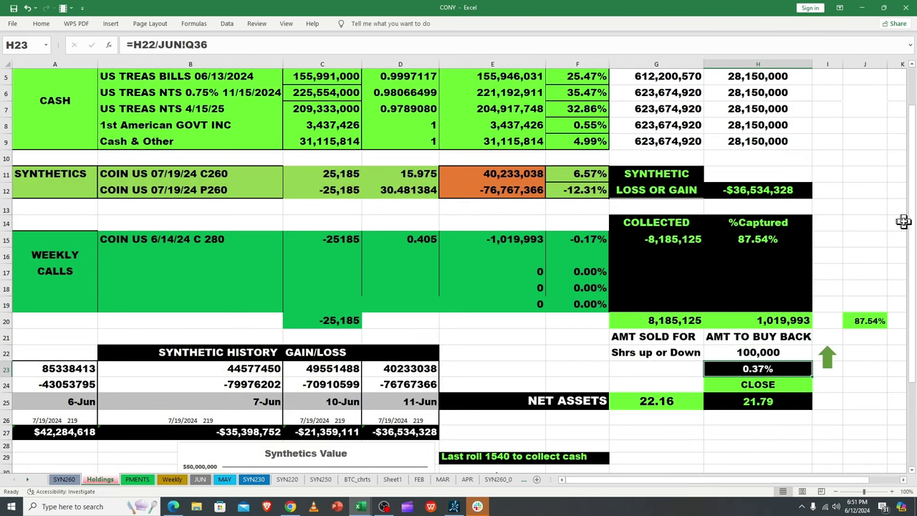
mouse_move(911, 223)
mouse_down()
mouse_move(914, 204)
mouse_move(907, 240)
mouse_up()
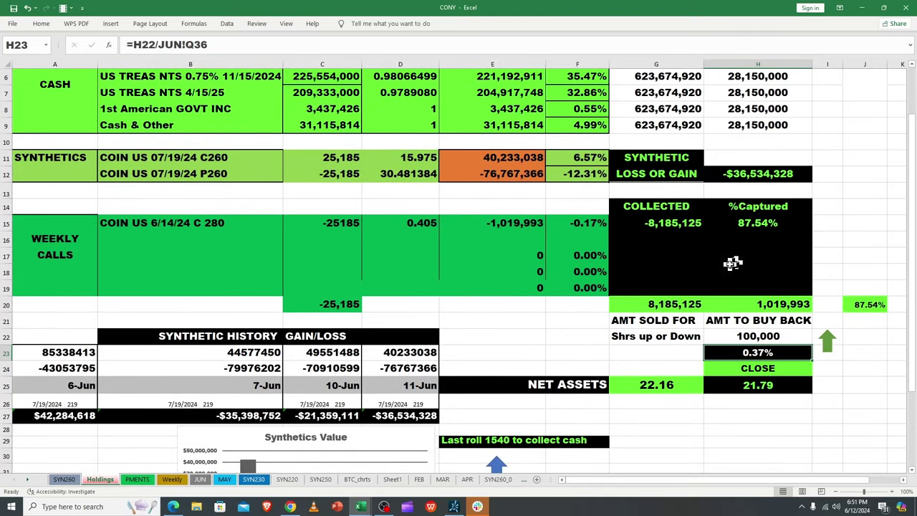
click(666, 387)
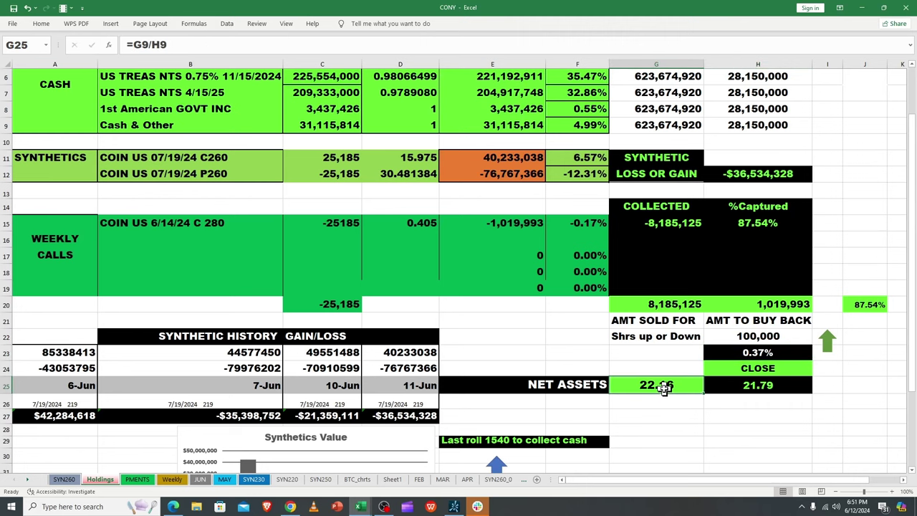
drag(914, 266, 911, 208)
click(669, 124)
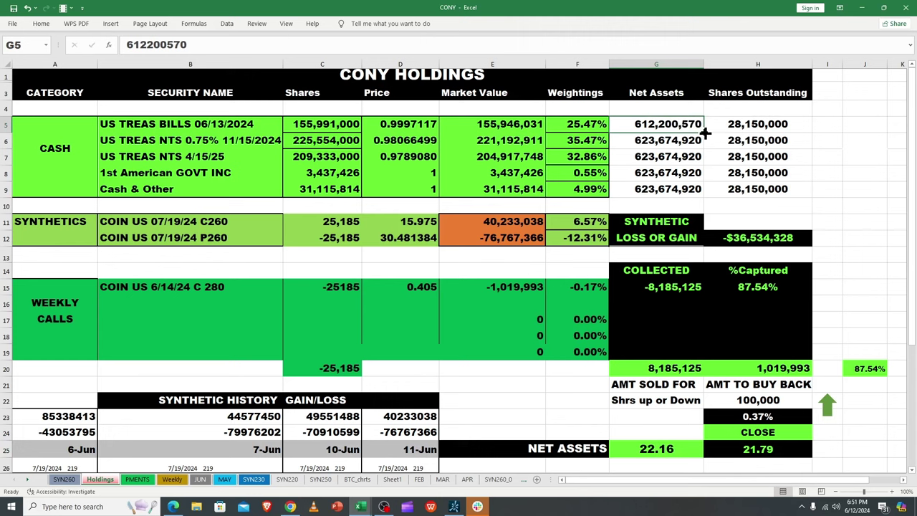
drag(705, 132, 705, 192)
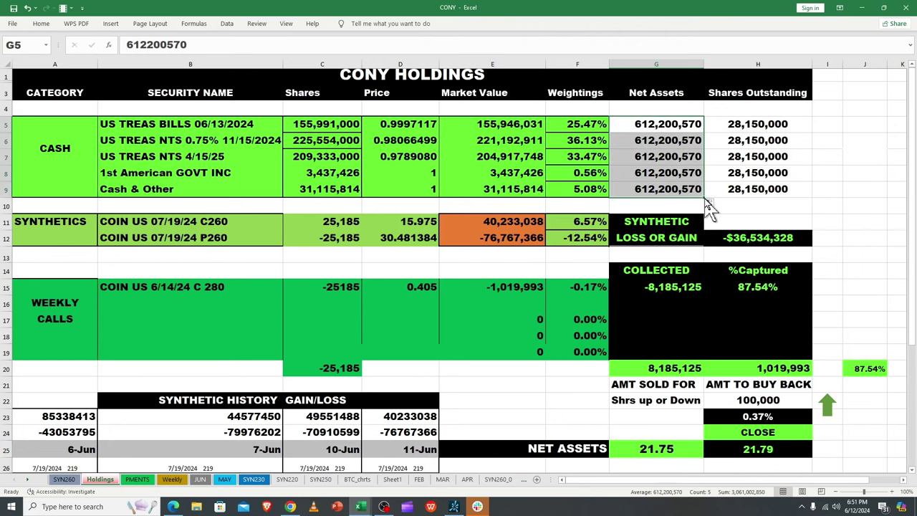
Compare the net assets per share in Holdings with CONY's closing price.
click(638, 448)
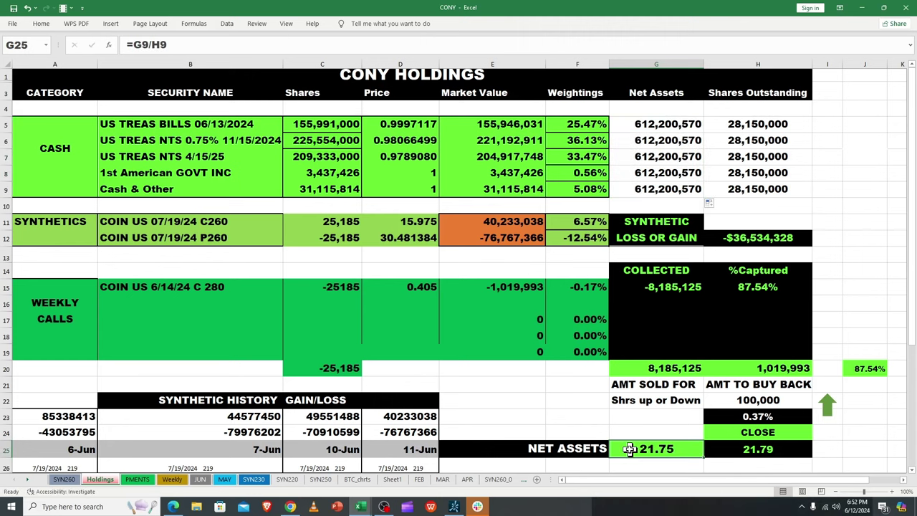
click(756, 450)
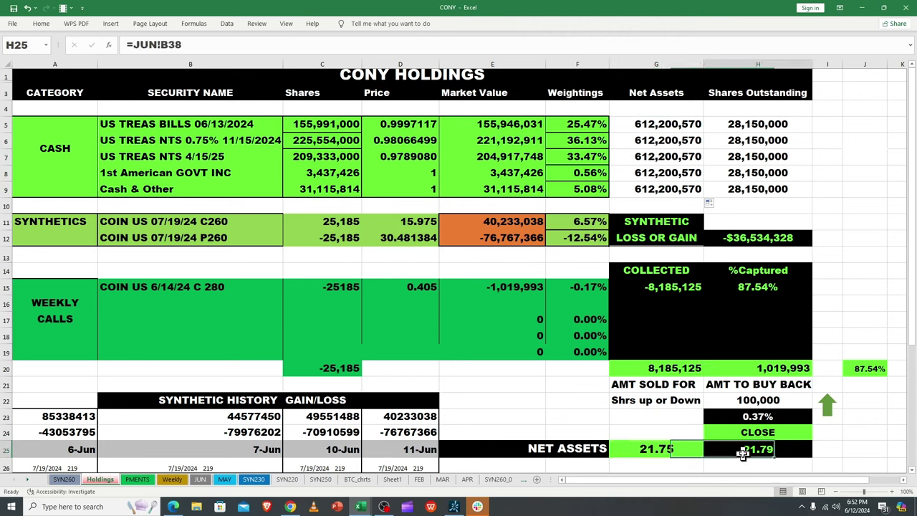
click(652, 449)
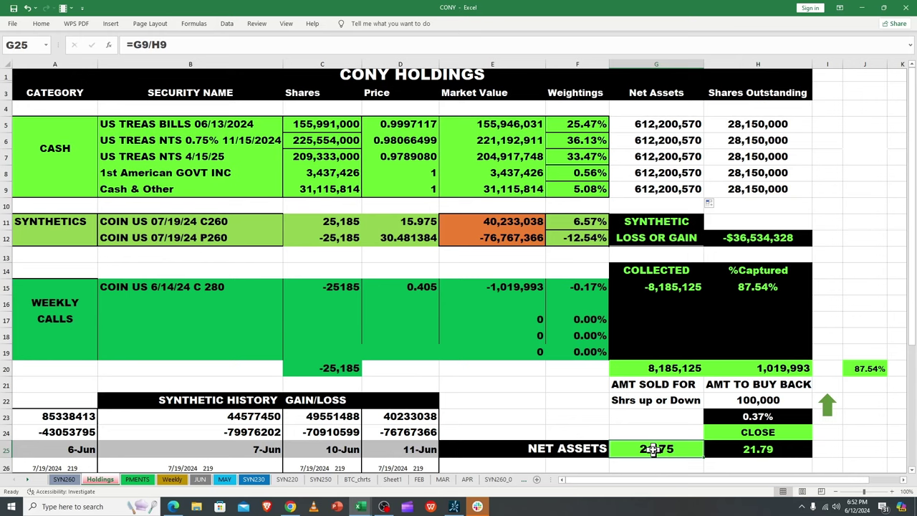
Examine the market values of the COIN 07/19/24 C260 and P260 synthetics in Holdings.
drag(910, 282, 912, 294)
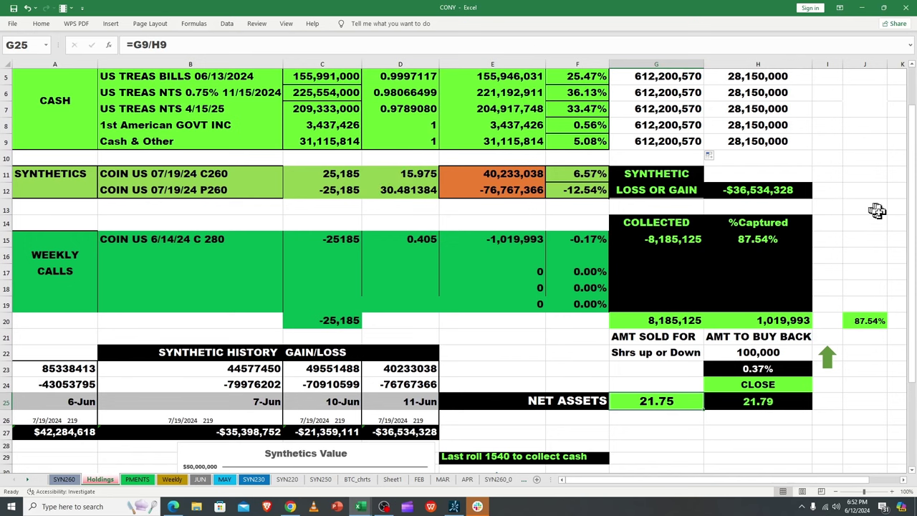
scroll(911, 233, down, 1)
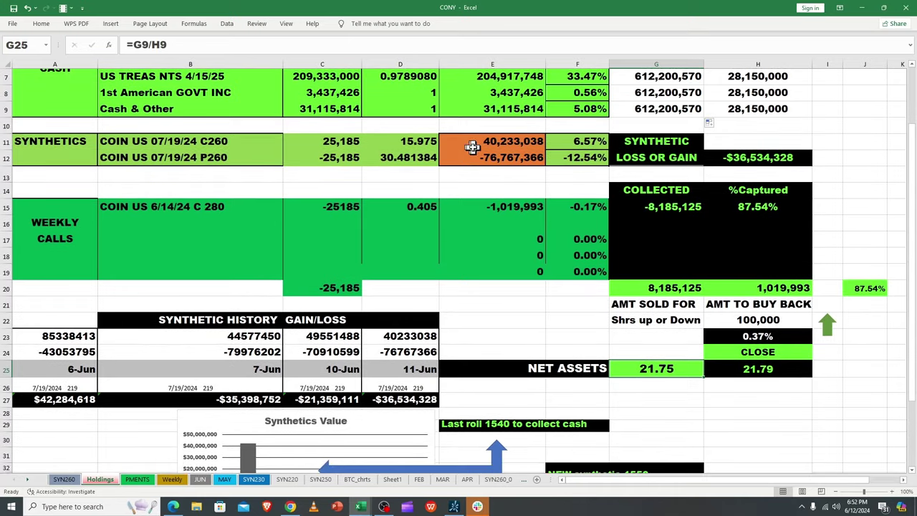
drag(473, 146, 489, 159)
click(489, 159)
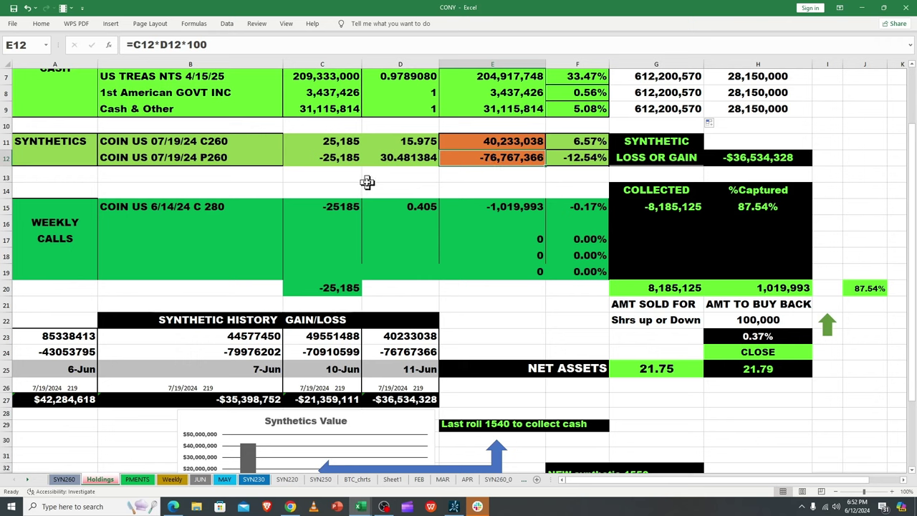
click(214, 156)
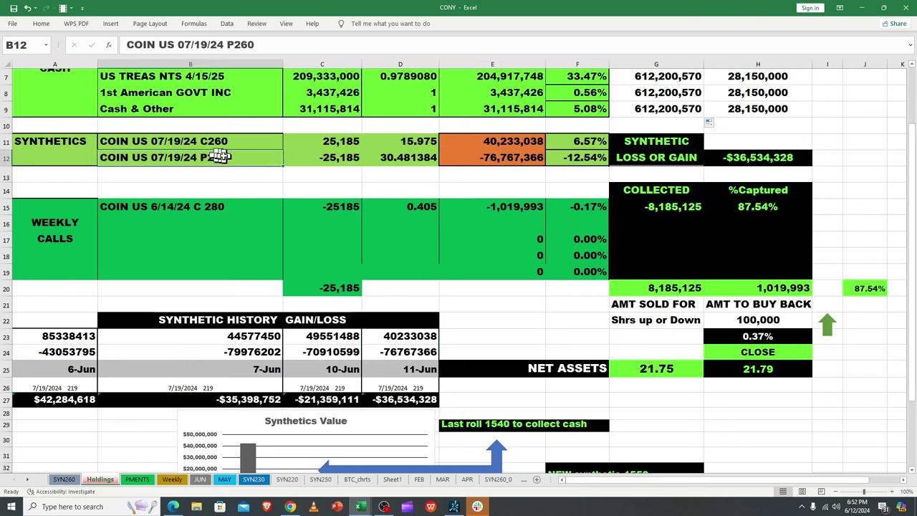
click(476, 159)
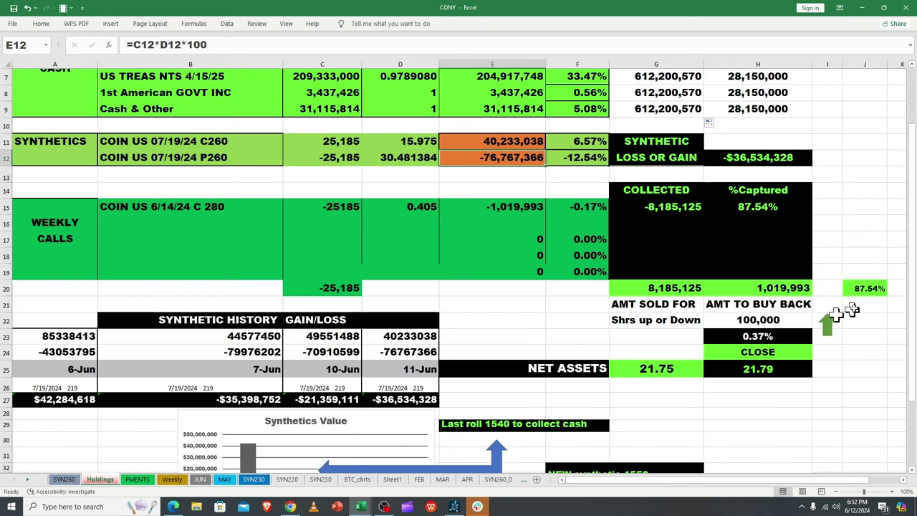
mouse_move(911, 280)
mouse_down()
mouse_move(912, 310)
mouse_move(897, 272)
mouse_up()
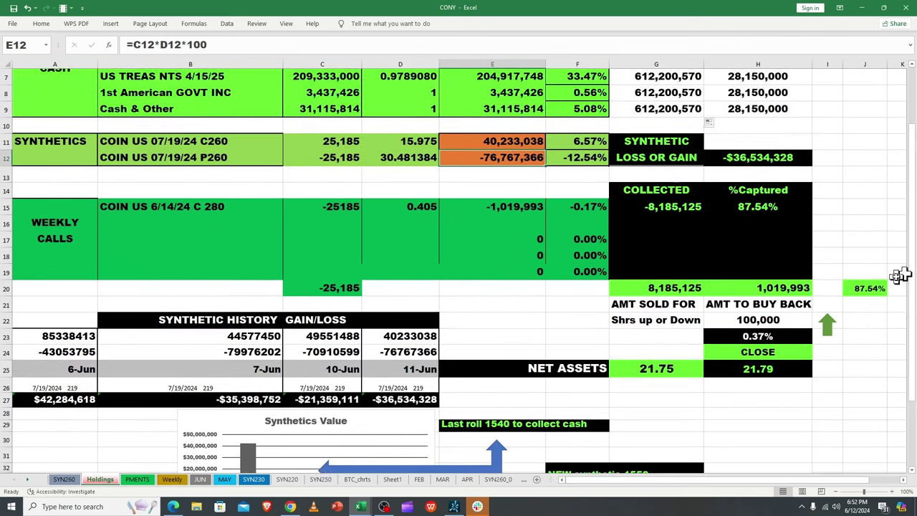
Review COIN's closing price in the Weekly sheet and the June trade rows in the JUN sheet.
click(172, 479)
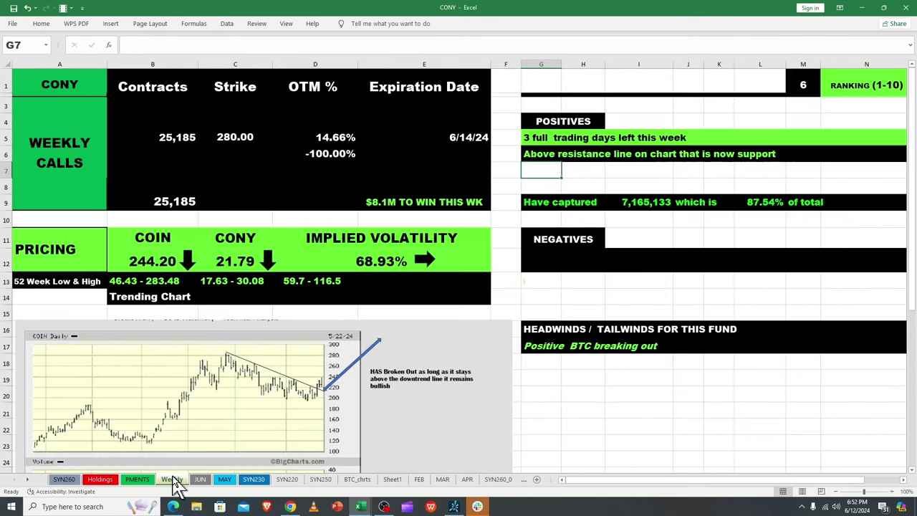
click(146, 264)
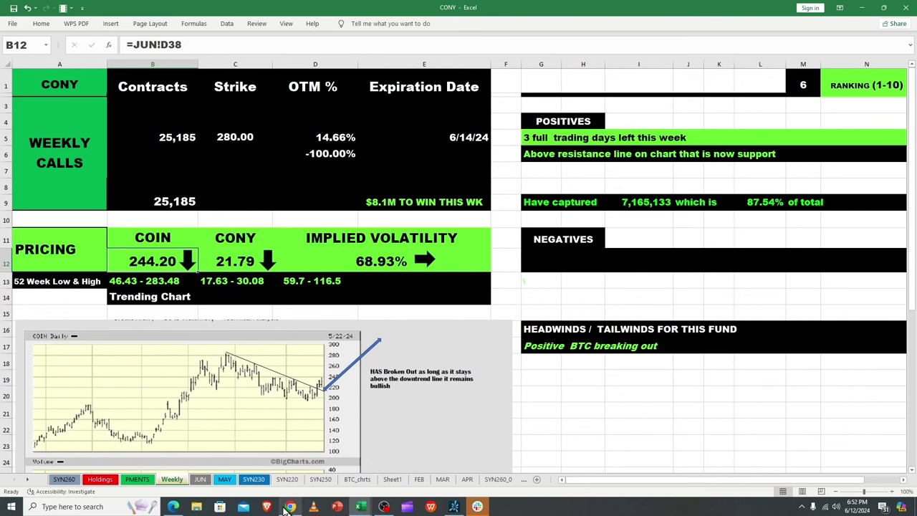
click(204, 479)
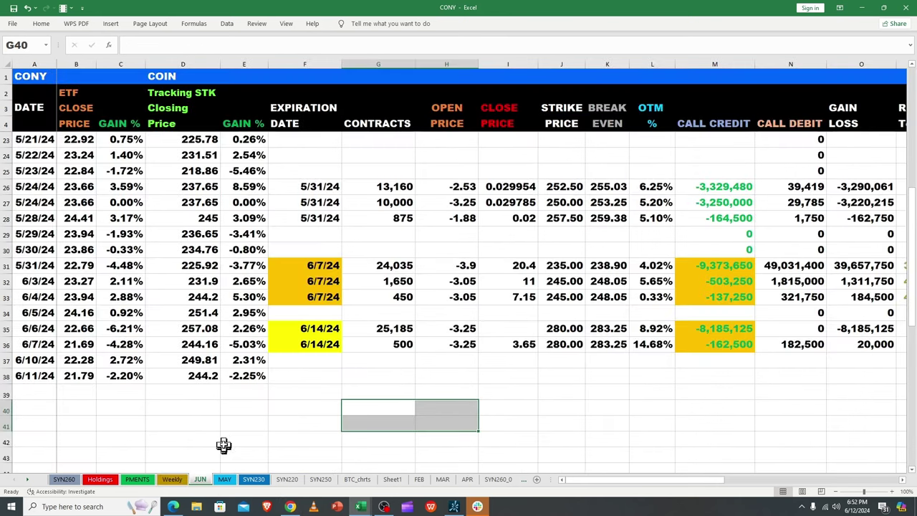
mouse_move(387, 507)
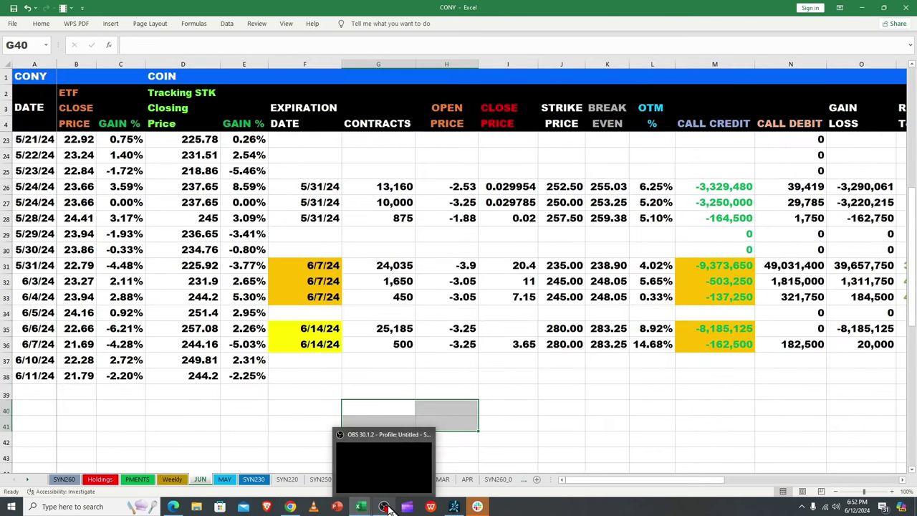
click(276, 440)
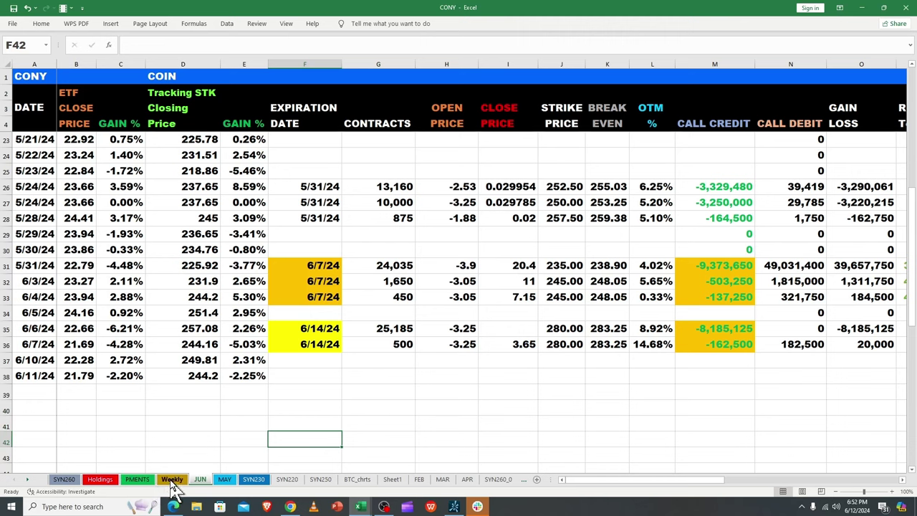
Examine the prices of the COIN 07/19/24 C260 and P260 synthetics and their combined loss or gain in Holdings.
click(104, 480)
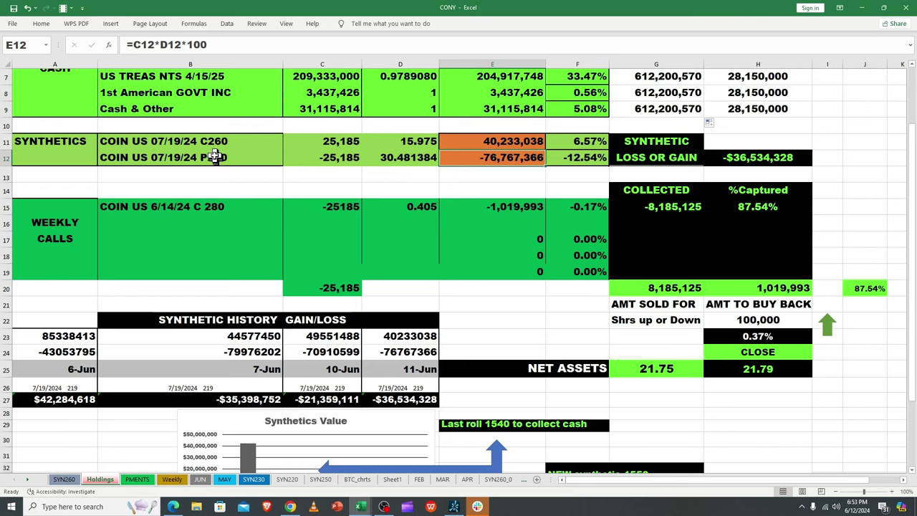
click(391, 157)
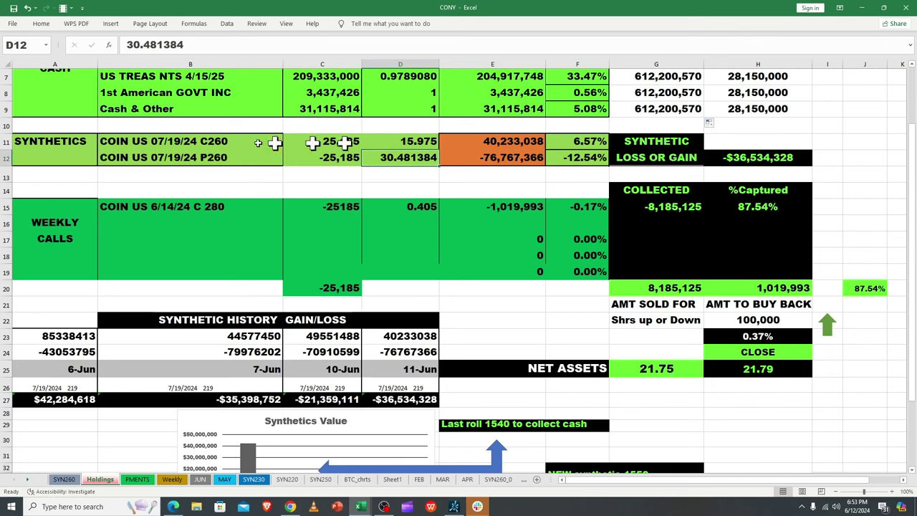
click(223, 142)
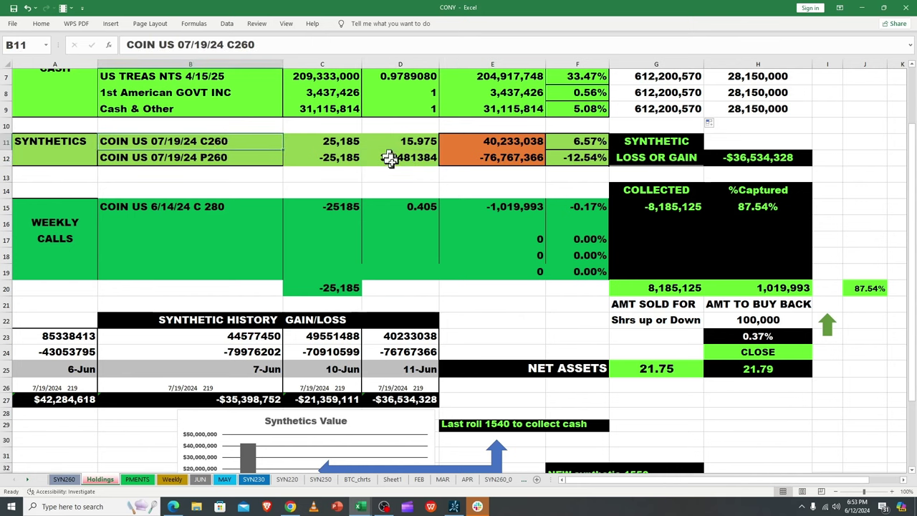
click(740, 159)
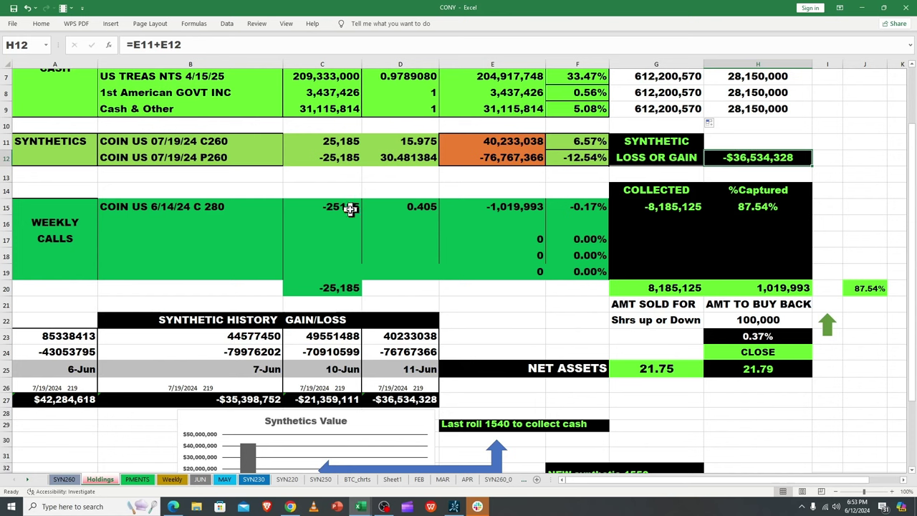
Inspect the COIN 6/14/24 C 280 weekly call's price, captured percentage, buy-back value, collected amount and contracts in Holdings.
click(406, 206)
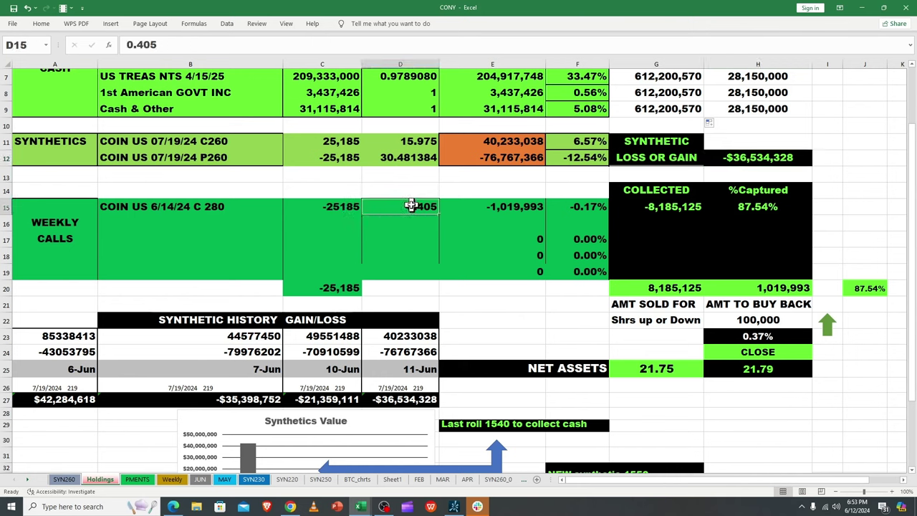
click(743, 206)
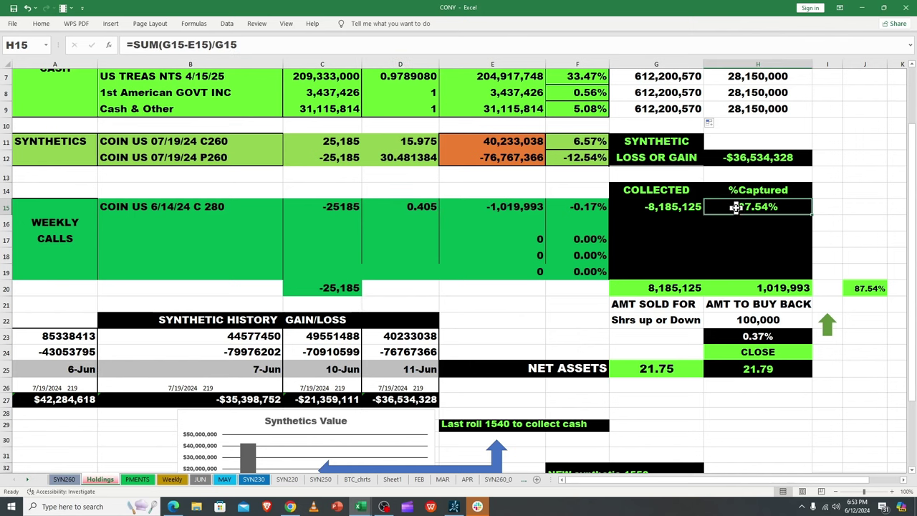
click(516, 207)
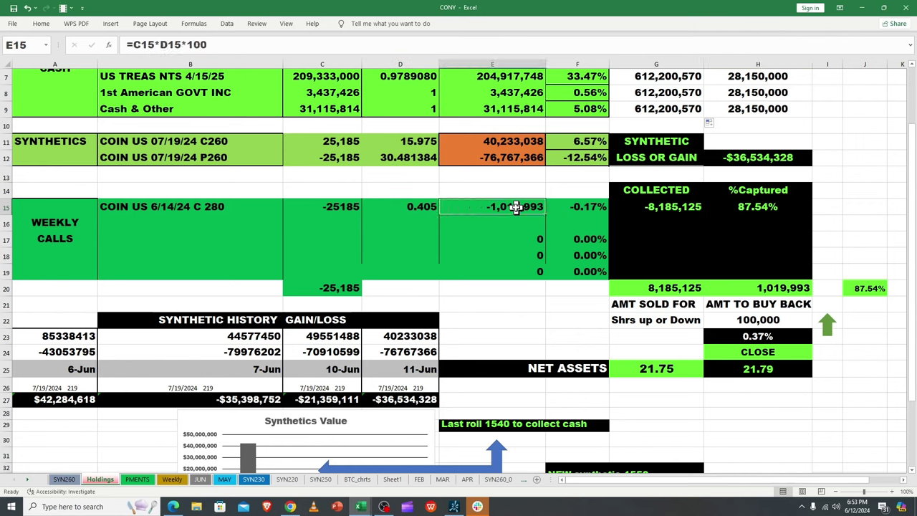
click(650, 288)
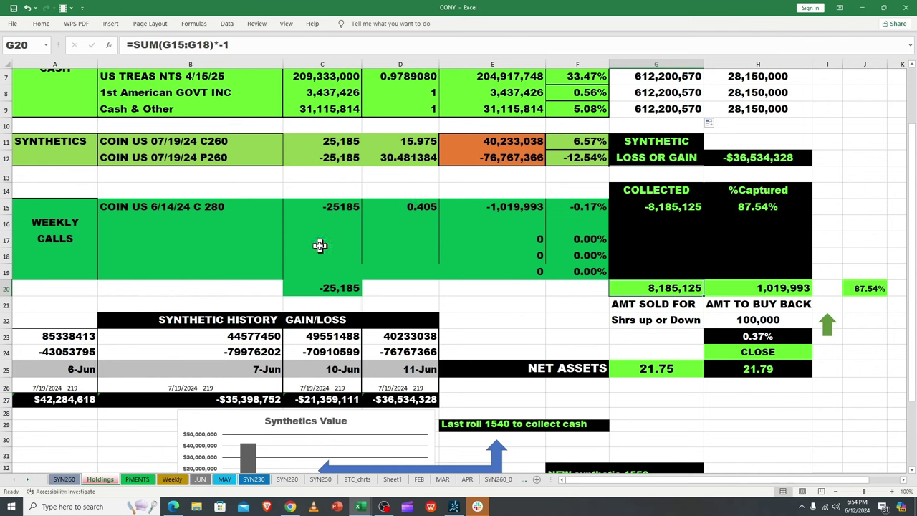
click(515, 209)
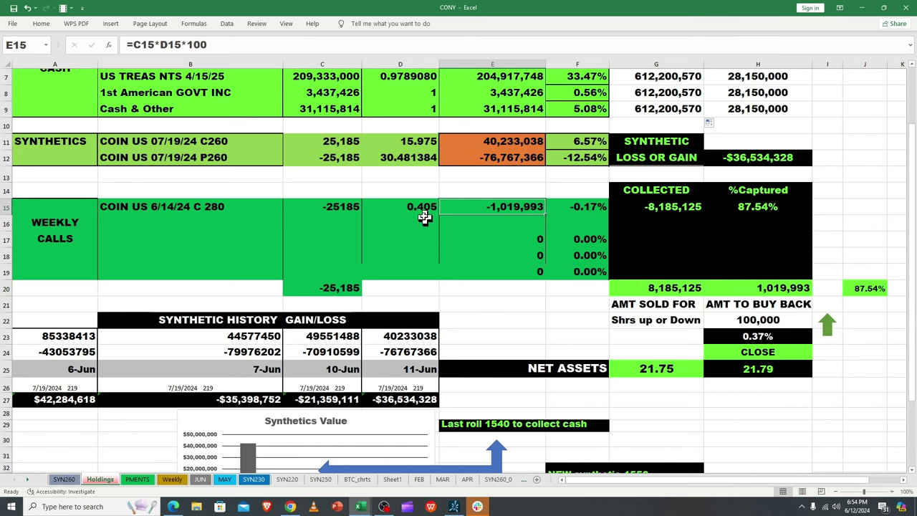
click(341, 207)
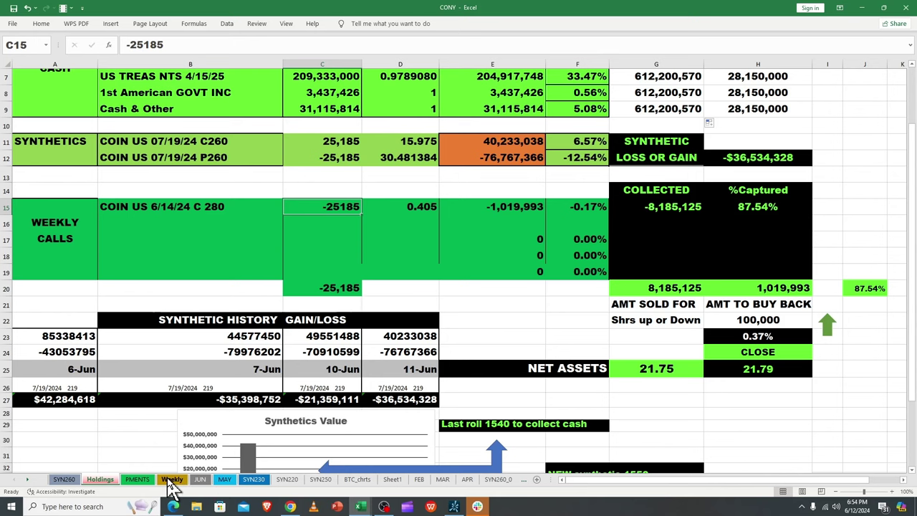
Check the open price and strike price of the 6/6/24 call trade in the JUN sheet.
click(200, 480)
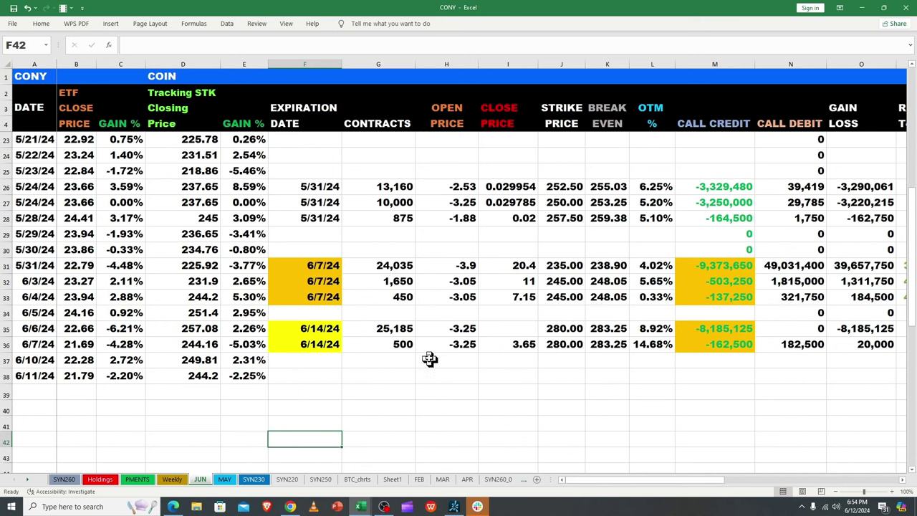
click(467, 330)
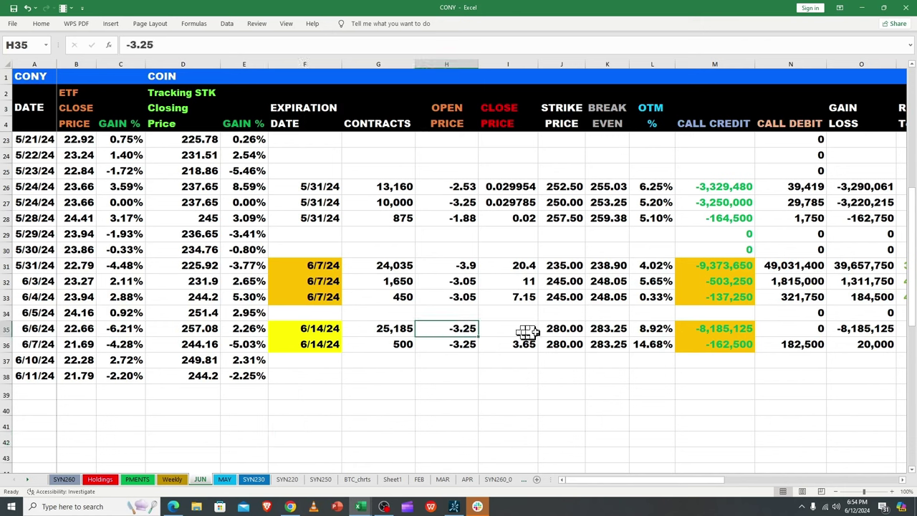
click(559, 331)
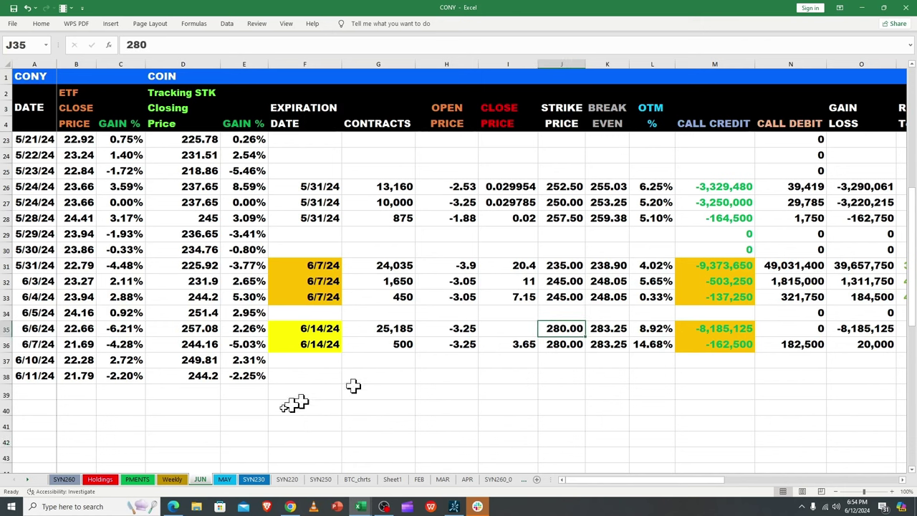
click(166, 428)
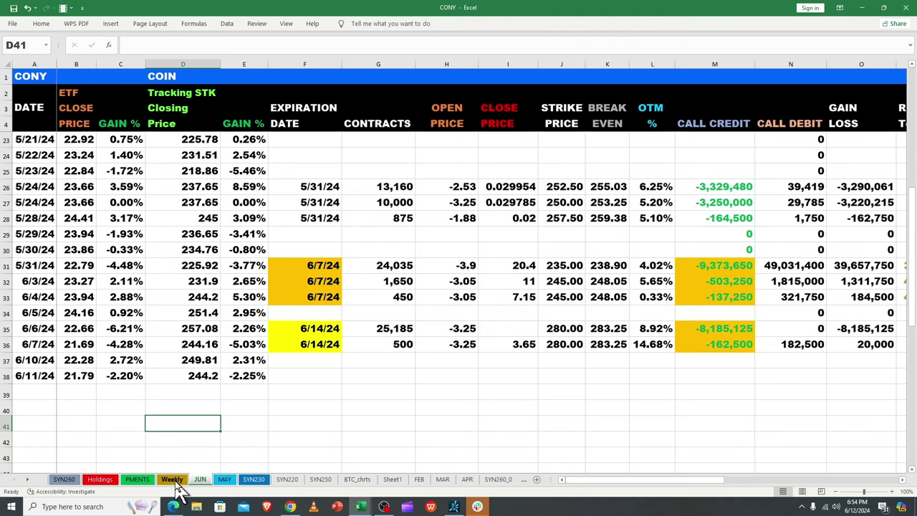
Compare June's synthetic income, short call income and total income per share in the PMENTS sheet.
click(138, 479)
click(294, 274)
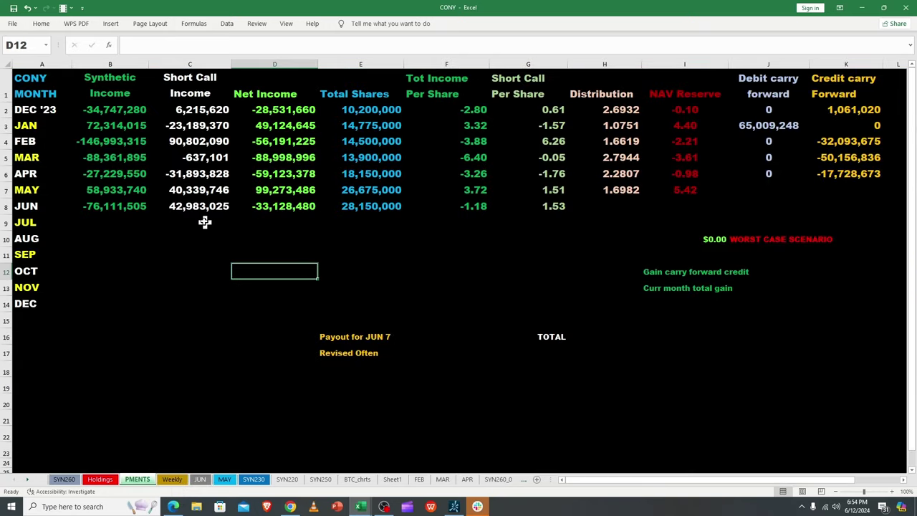
click(113, 209)
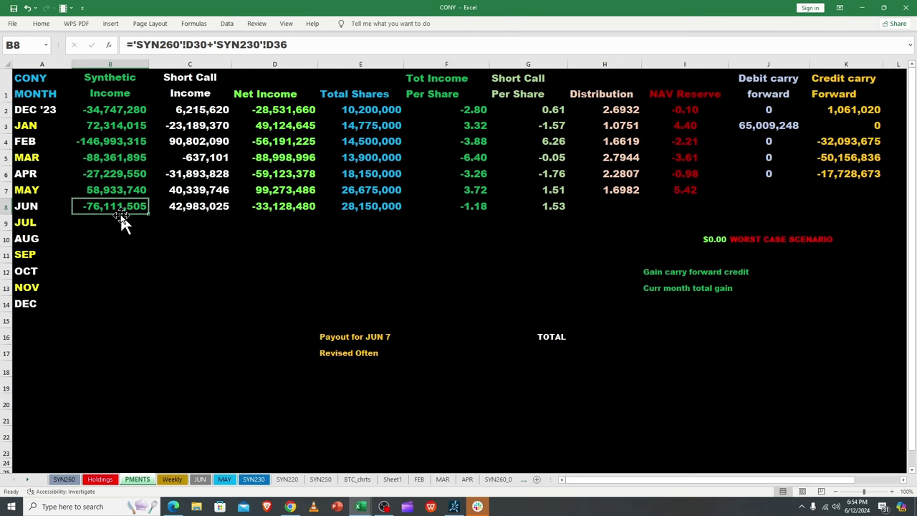
click(89, 190)
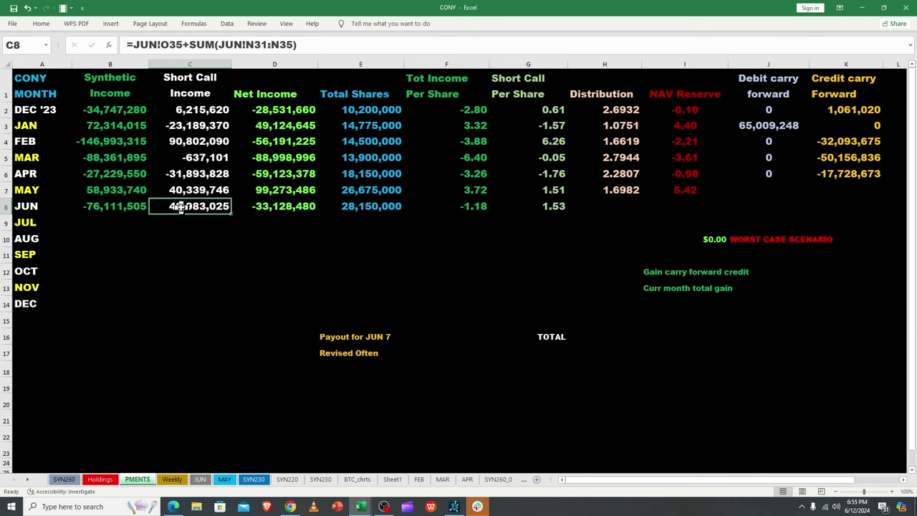
click(466, 209)
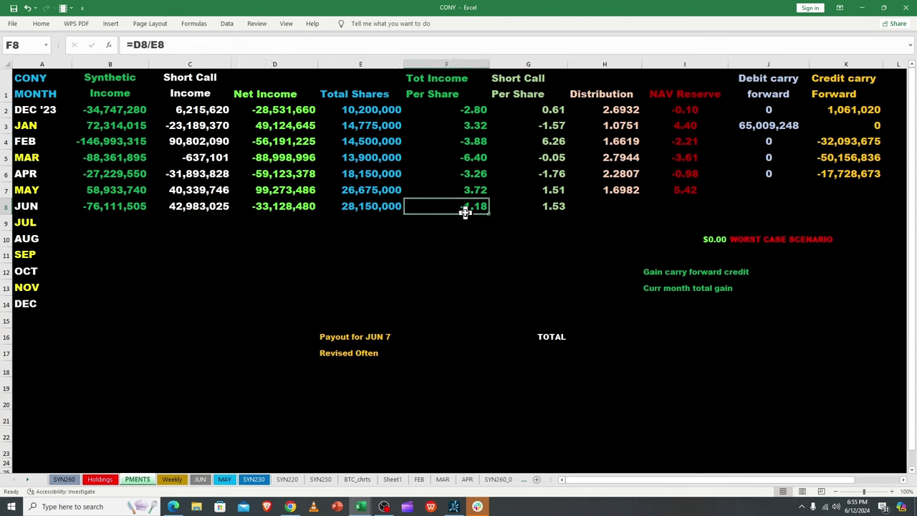
click(212, 206)
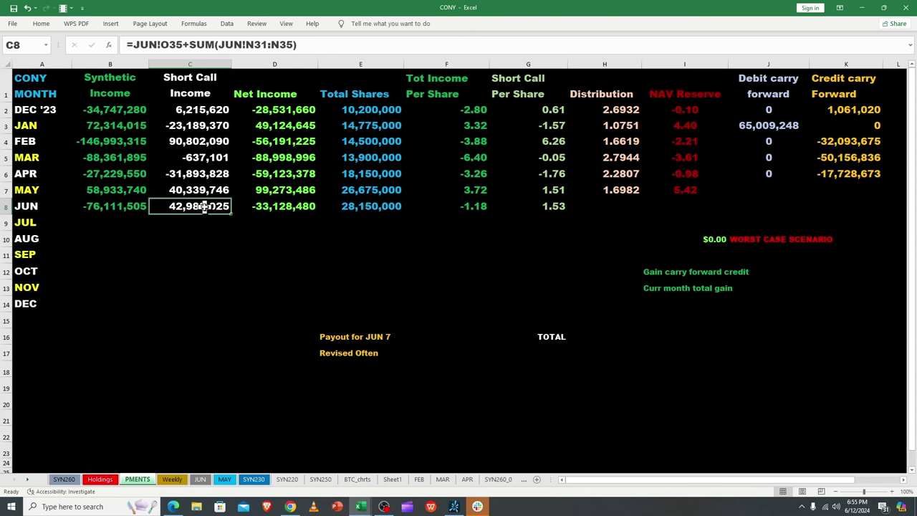
click(125, 208)
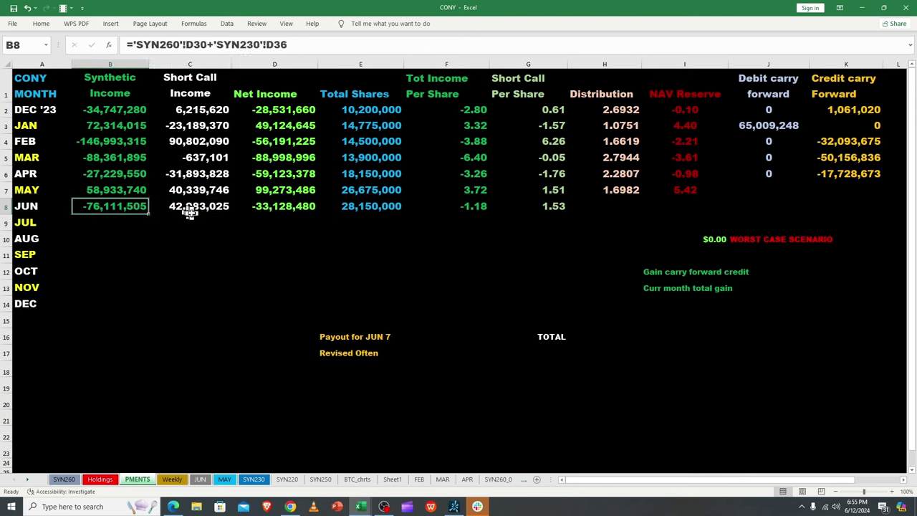
click(477, 207)
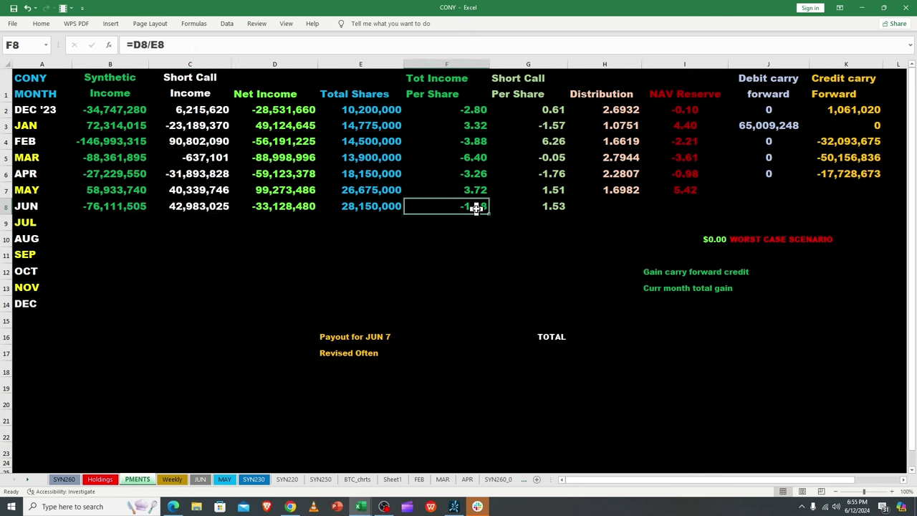
click(194, 207)
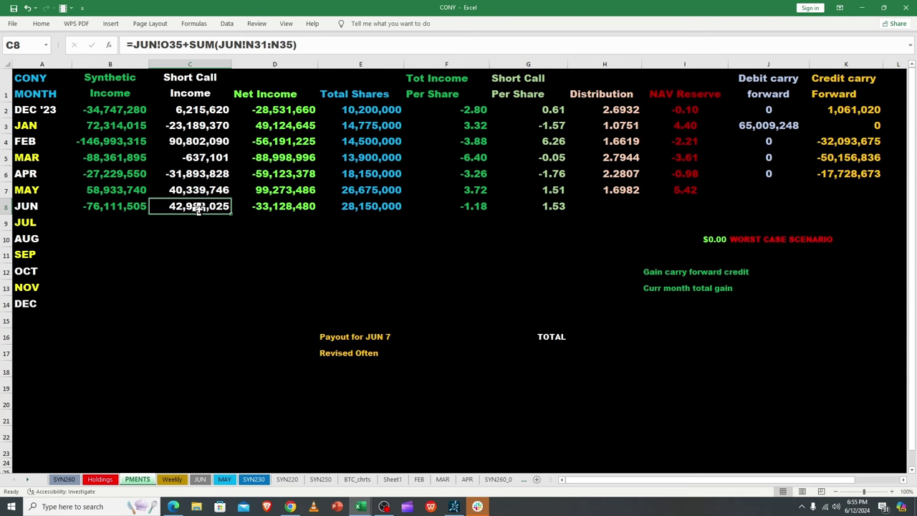
click(93, 204)
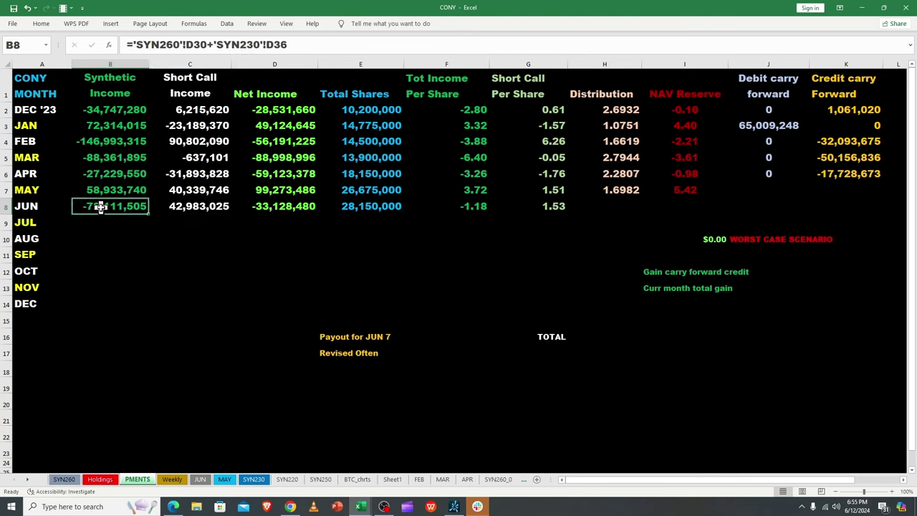